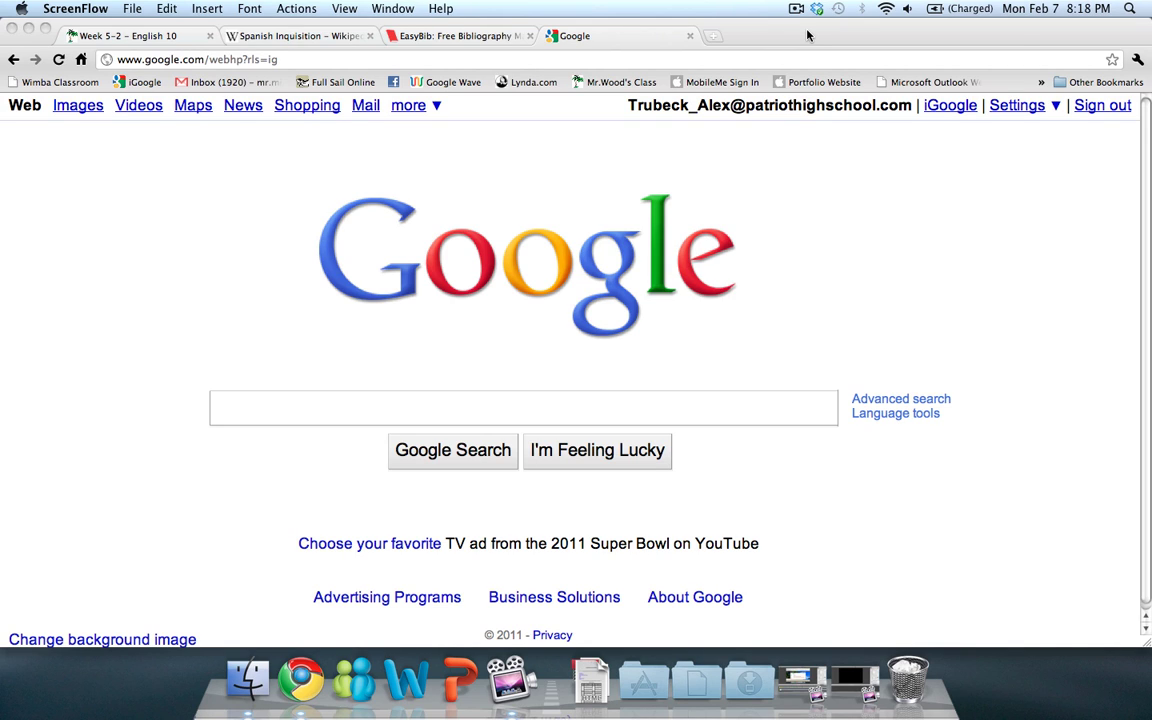
Glance at the EasyBib page, return to Google and search for "spanish inquisition".
click(484, 38)
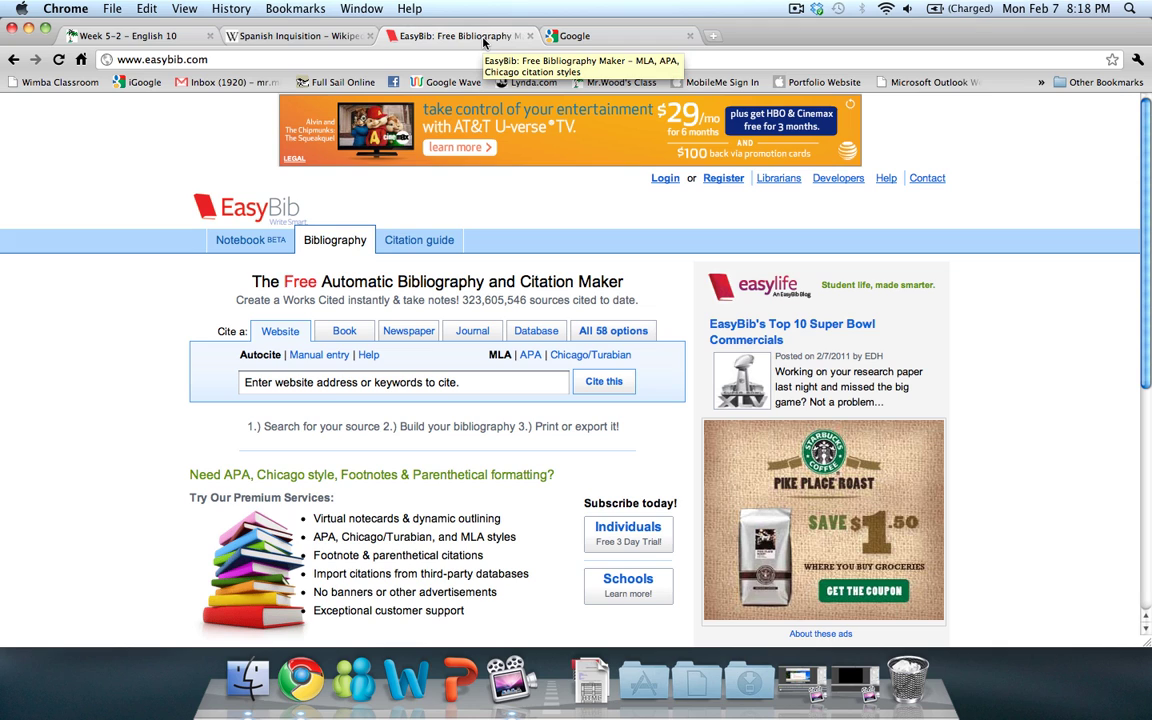
click(620, 38)
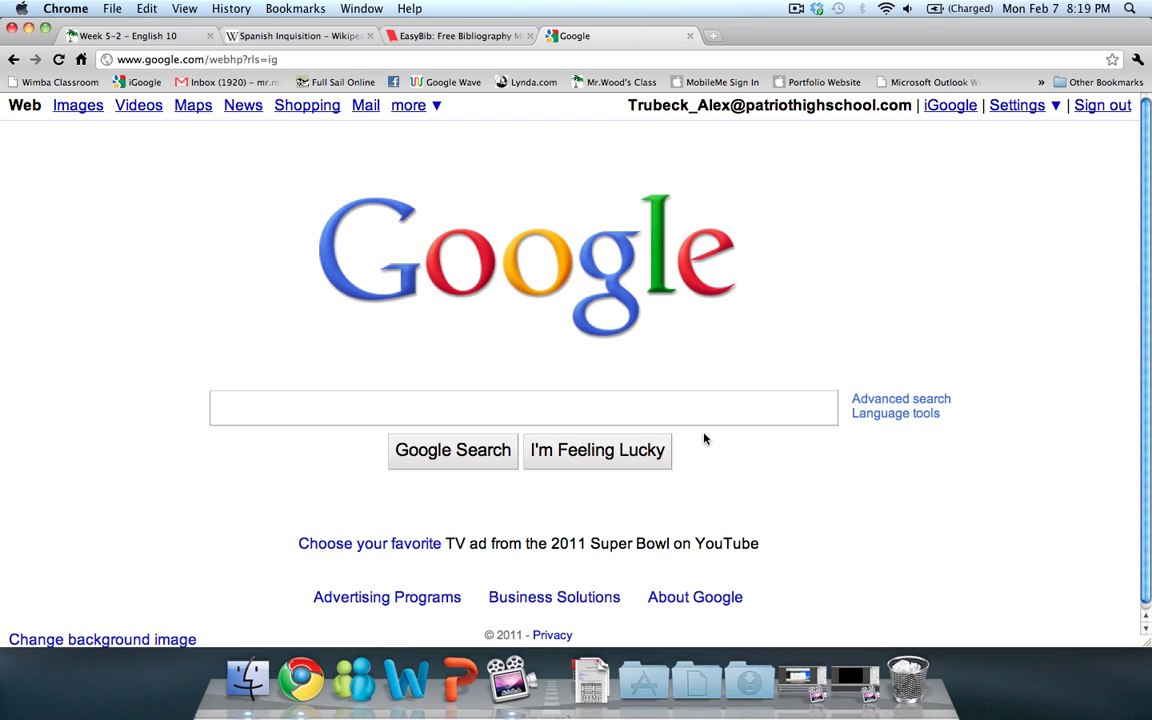
click(729, 413)
text(span)
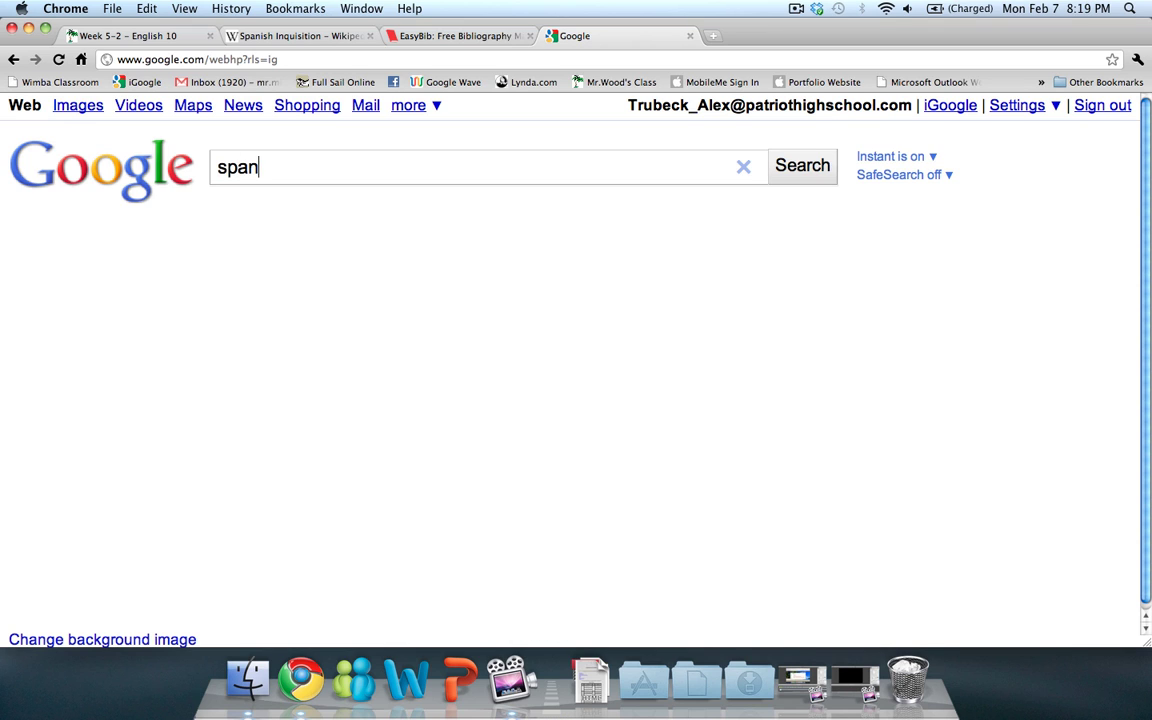
text(ish inqui)
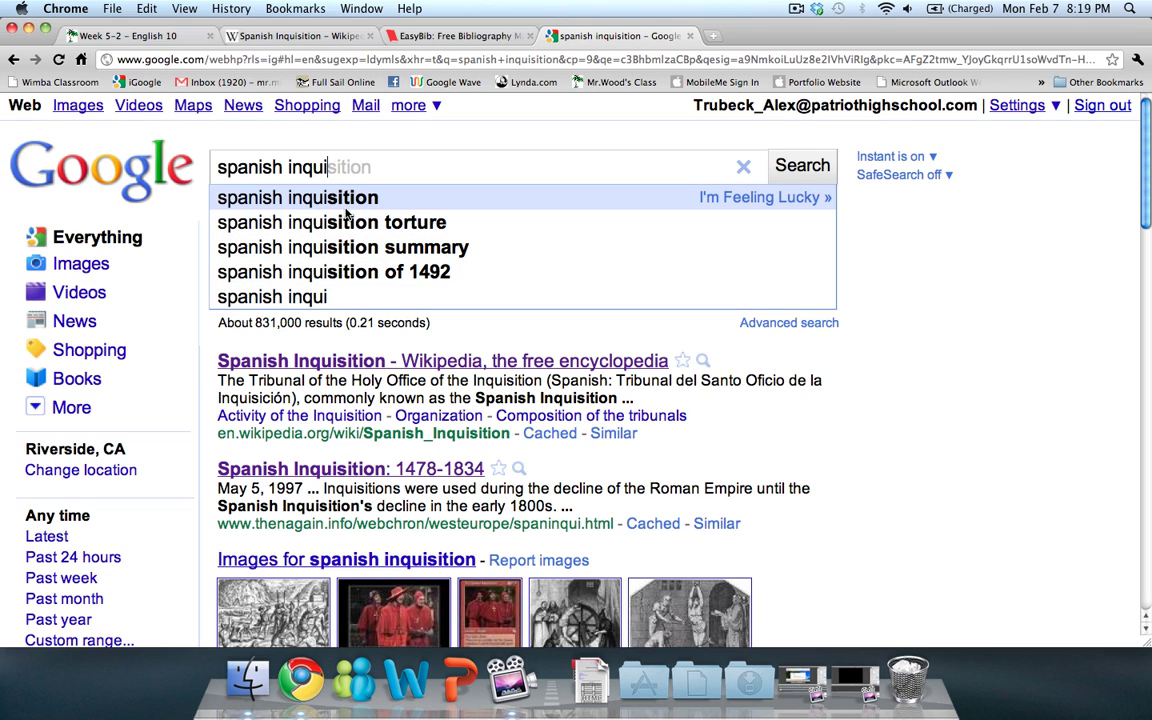
click(358, 200)
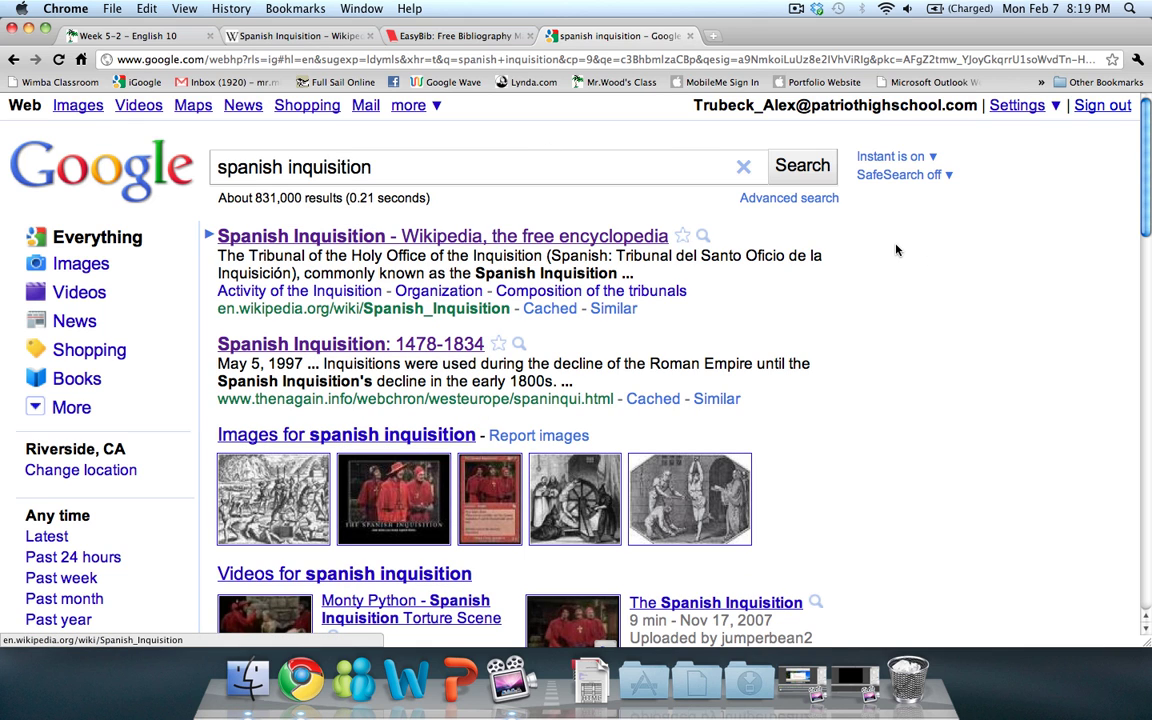
Highlight the en.wikipedia.org domain in the first search result, clear the highlight and open that Wikipedia article.
scroll(896, 250, down, 1)
scroll(896, 250, down, 3)
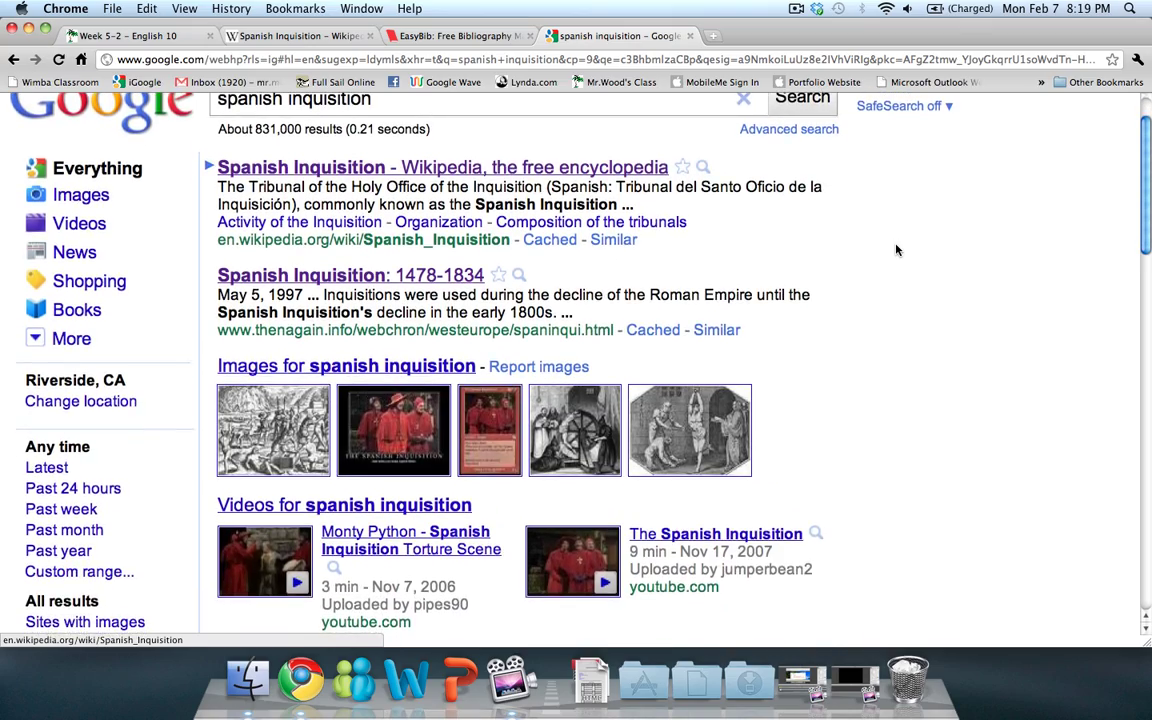
scroll(896, 250, down, 2)
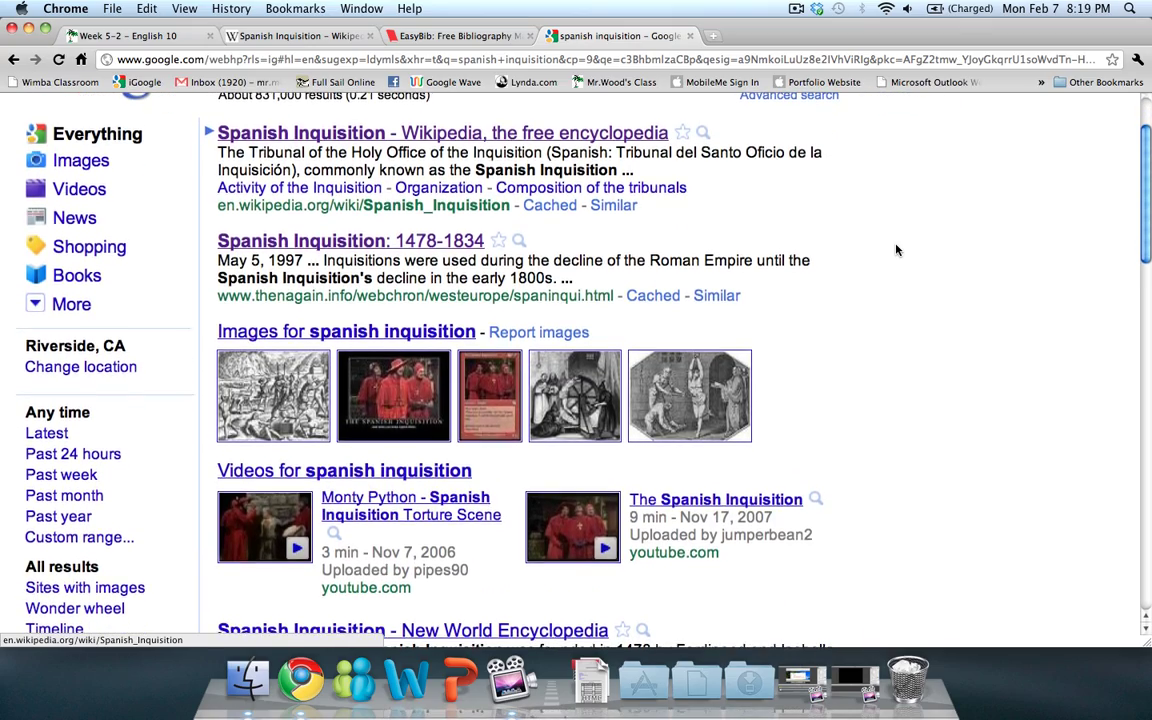
scroll(896, 250, down, 1)
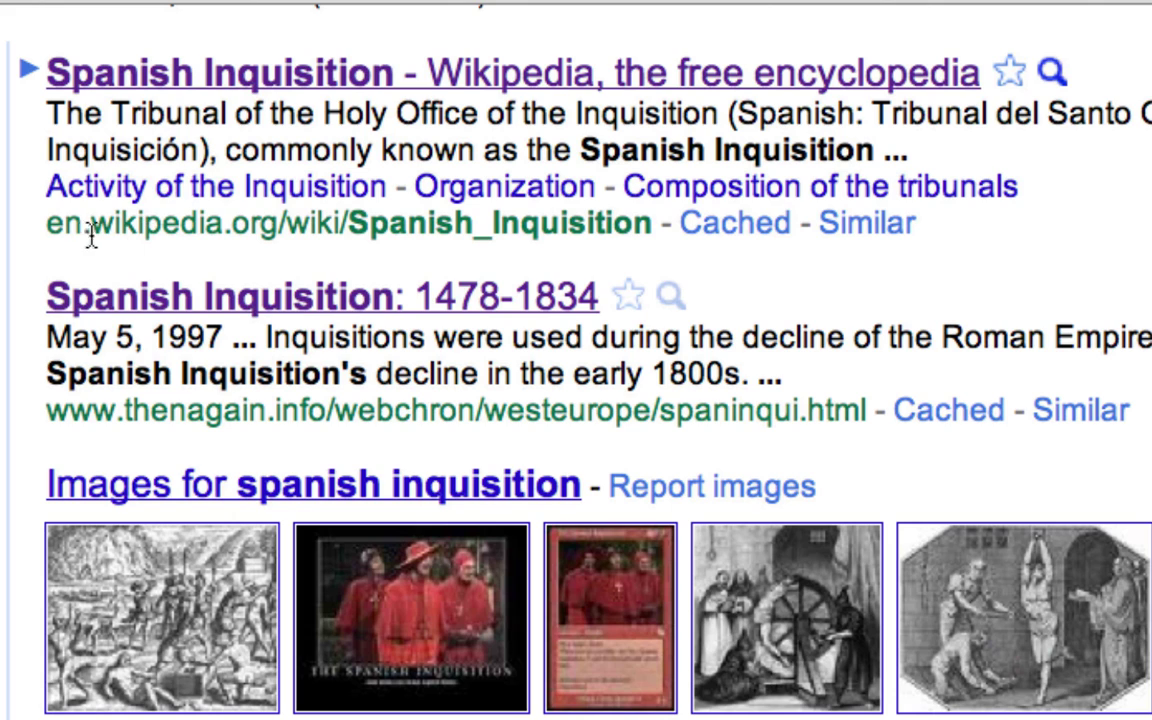
drag(44, 222, 277, 238)
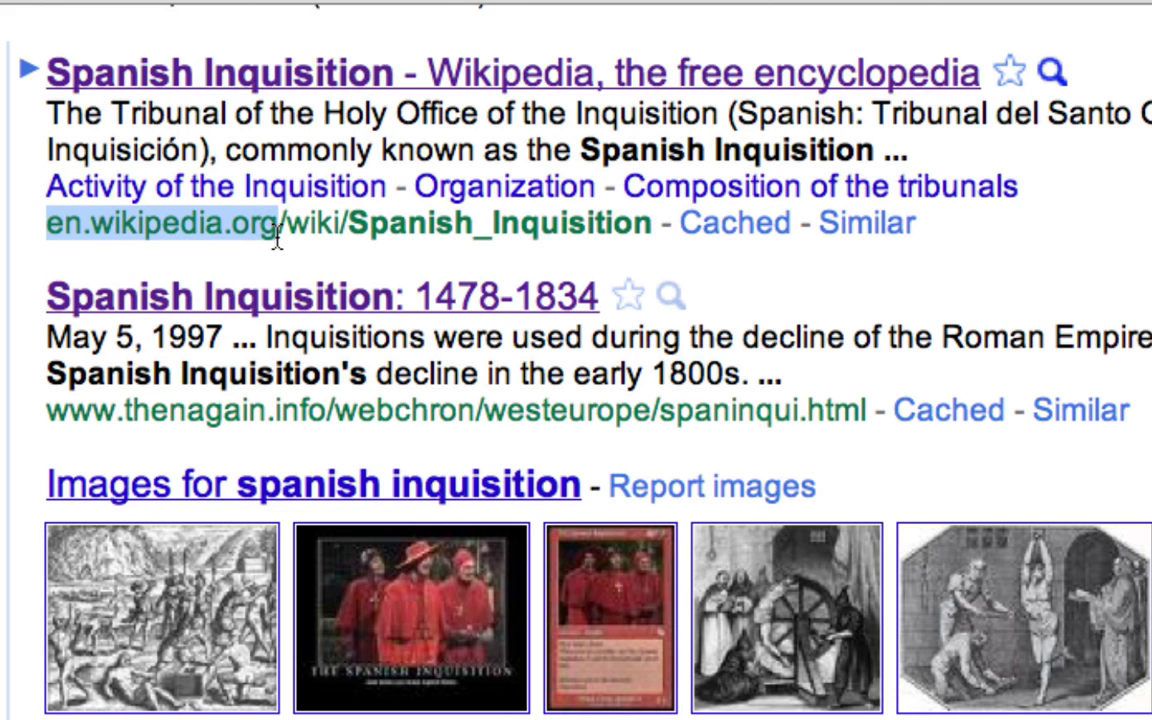
click(191, 241)
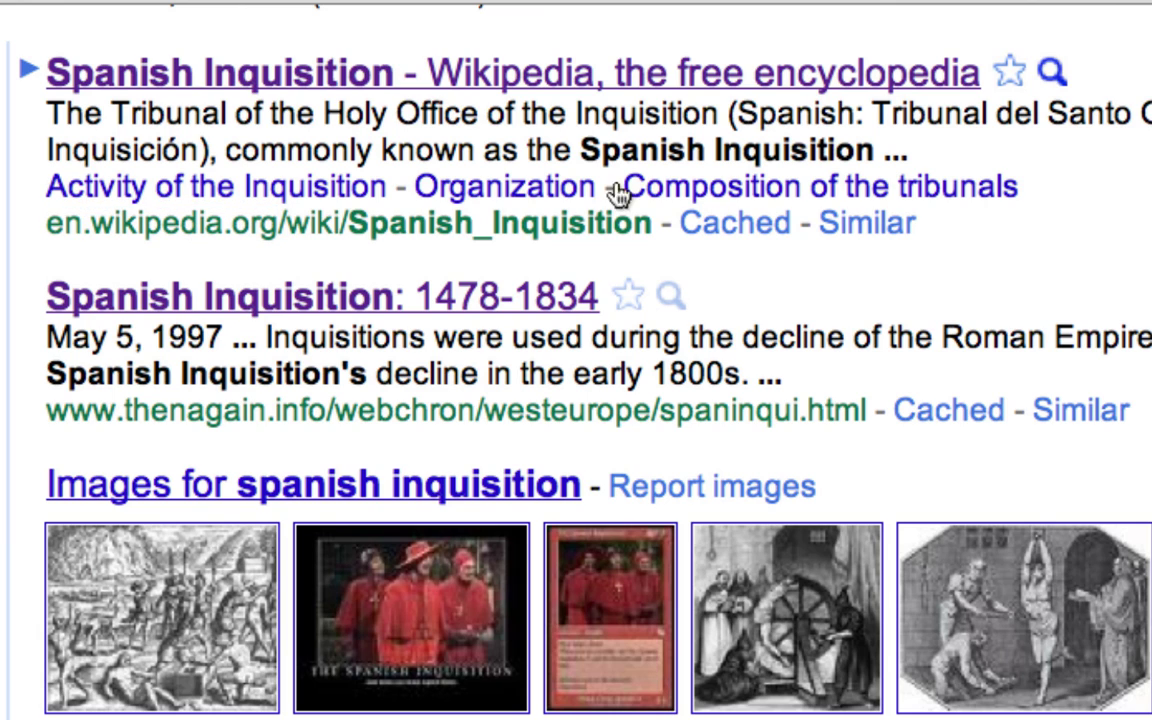
click(838, 85)
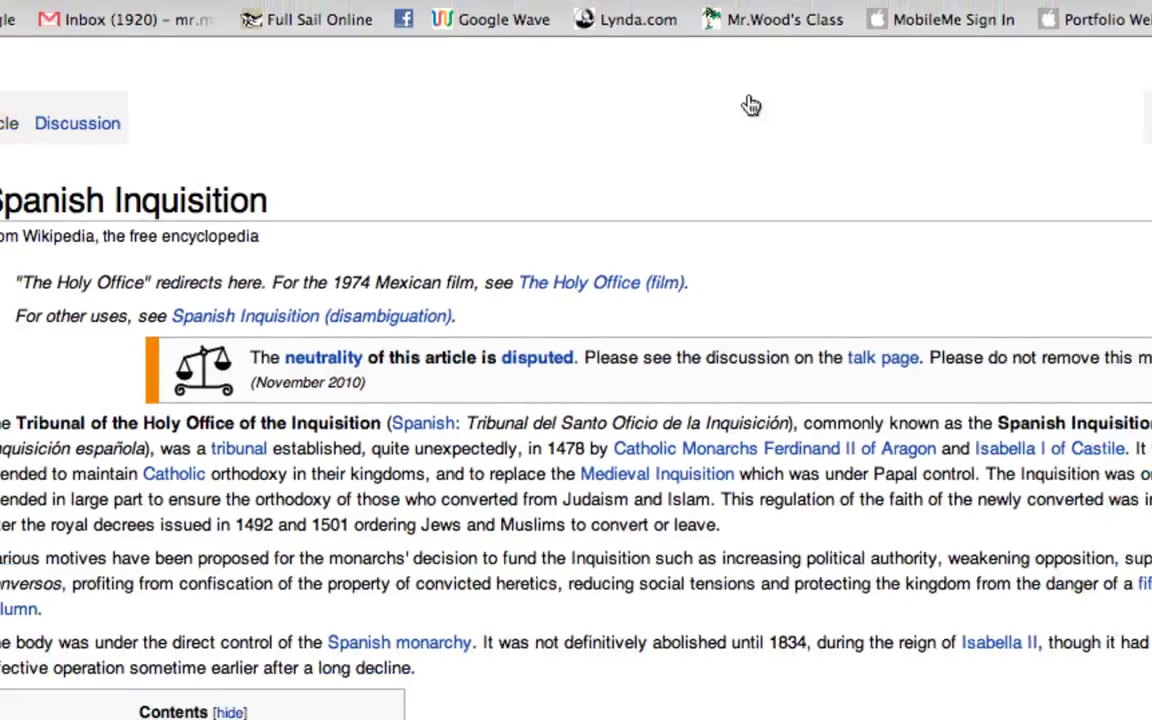
Skim the Wikipedia article's introduction, early sections and table of contents to find where its references are listed.
scroll(648, 192, down, 5)
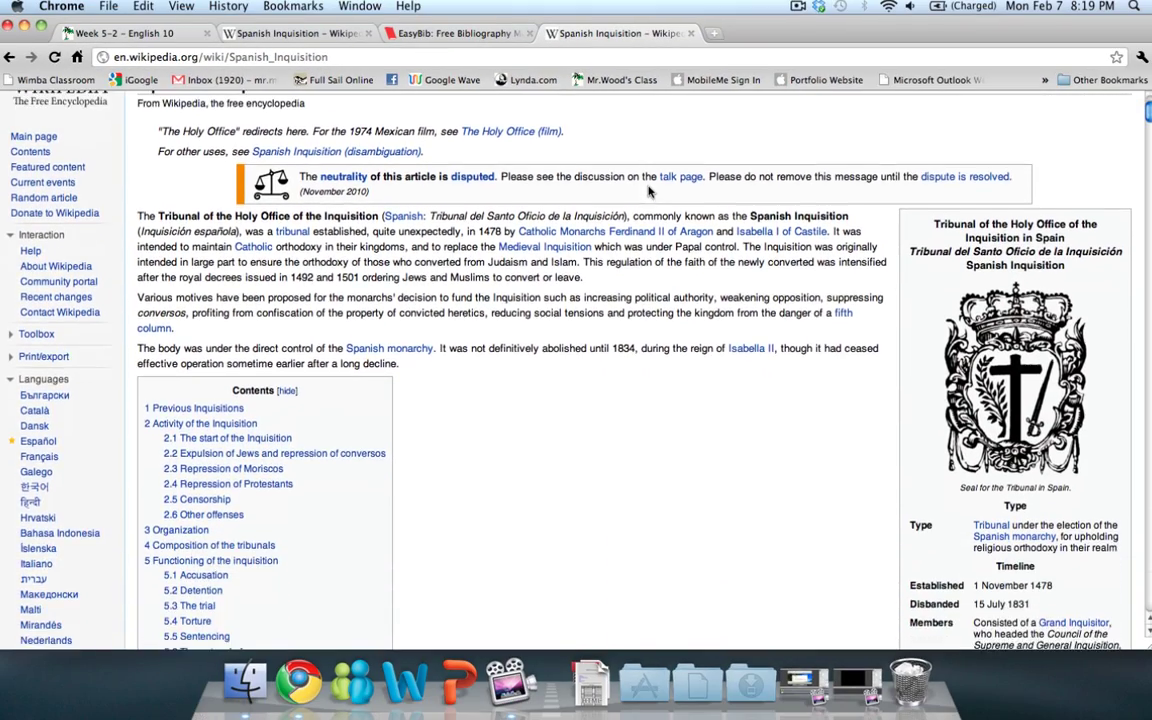
scroll(648, 192, down, 15)
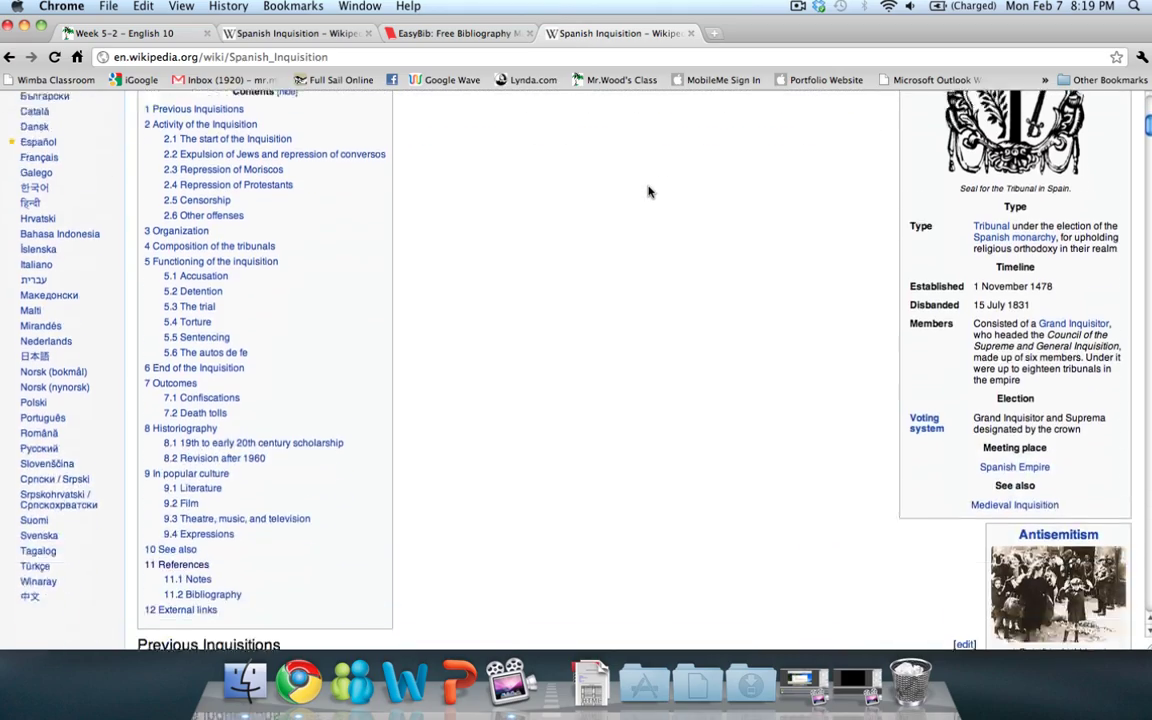
scroll(648, 190, down, 10)
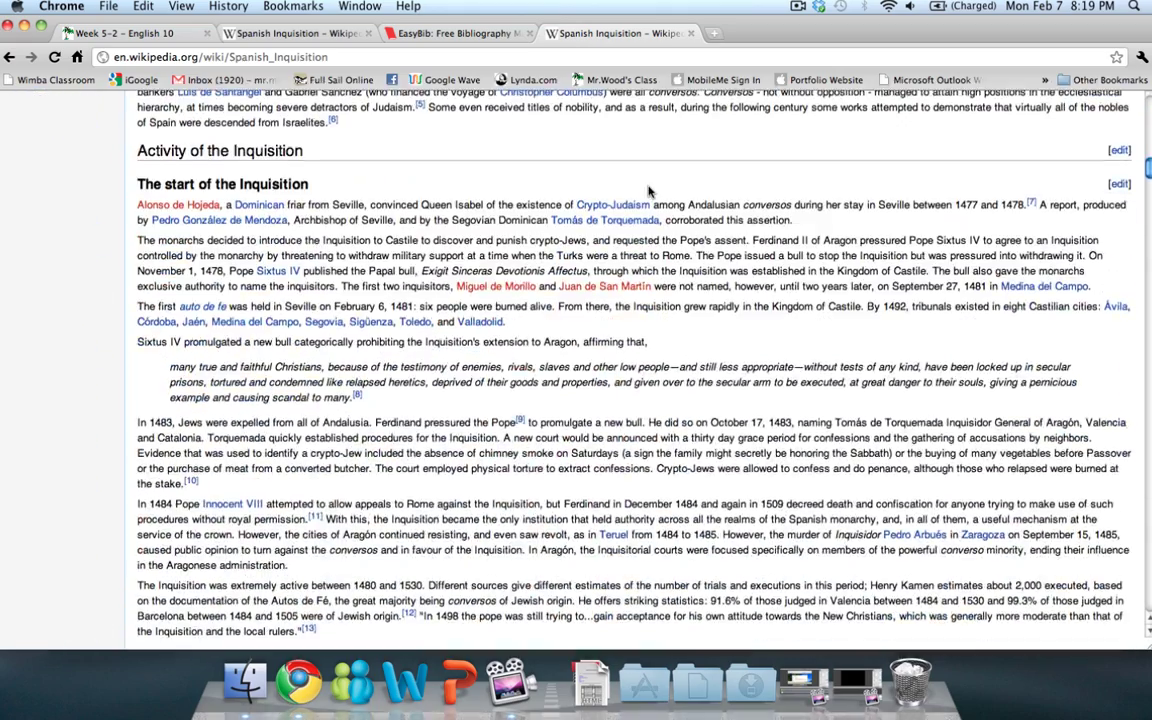
scroll(648, 192, down, 3)
scroll(648, 190, up, 12)
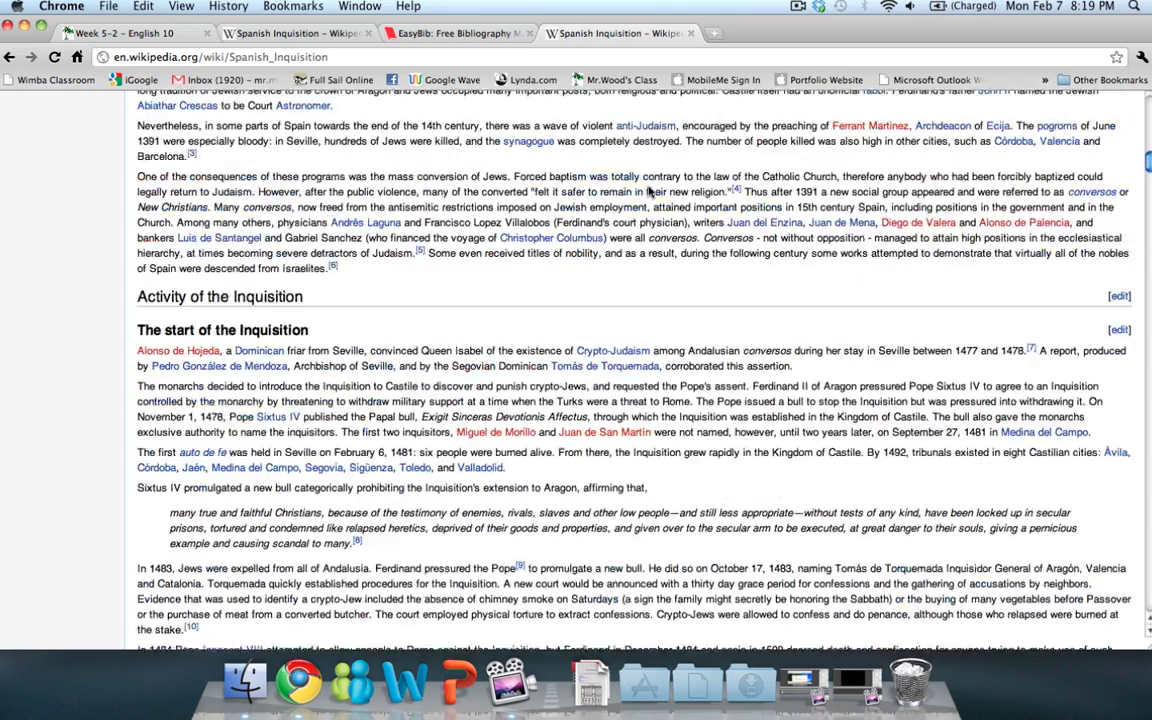
scroll(648, 192, up, 12)
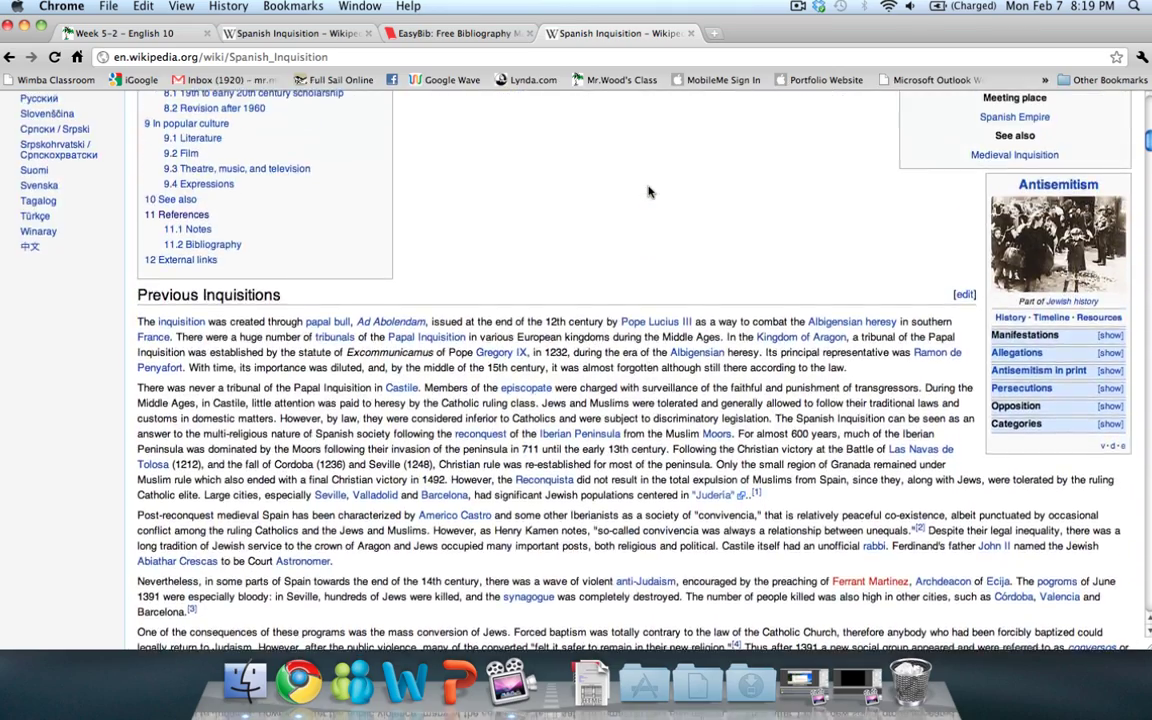
scroll(648, 192, up, 6)
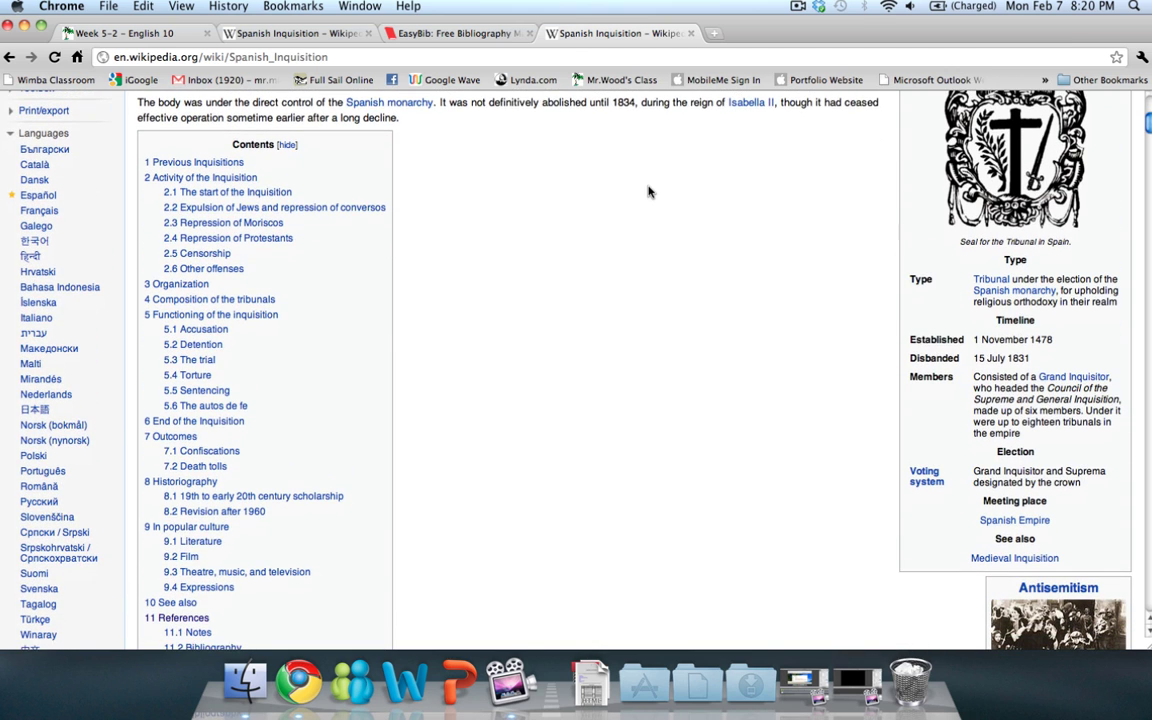
scroll(648, 190, down, 1)
scroll(432, 306, down, 1)
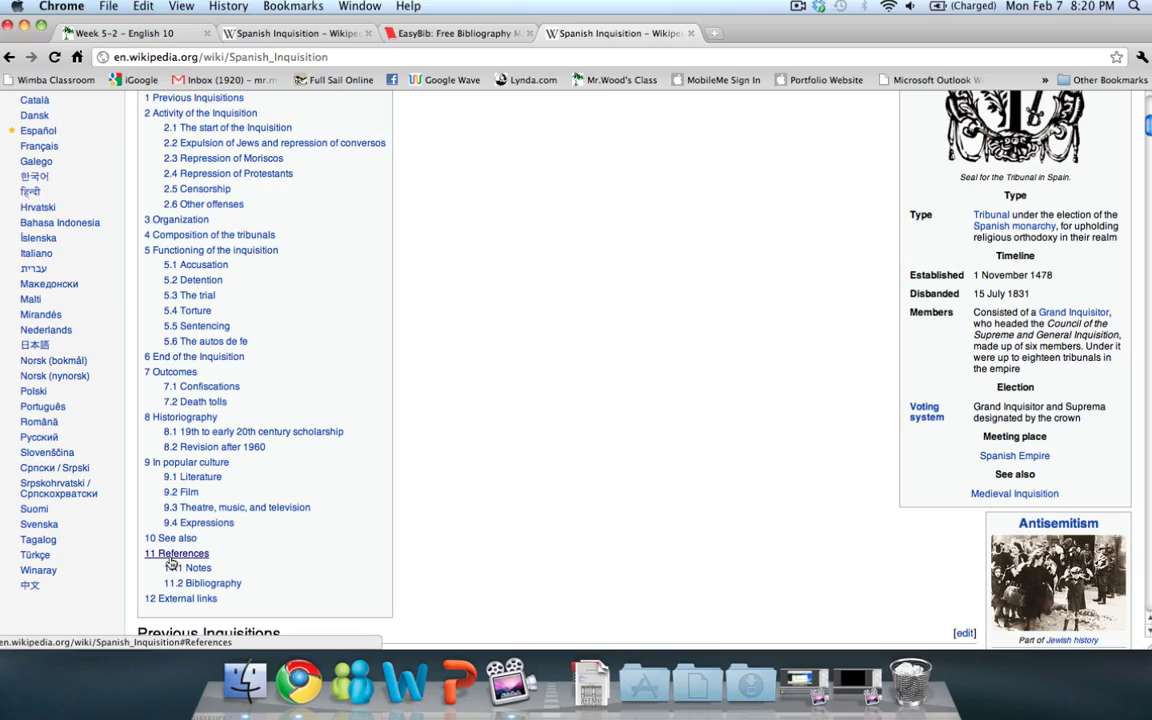
Go to the article's References section and examine its notes, bibliography and related-topic list for usable sources.
click(170, 560)
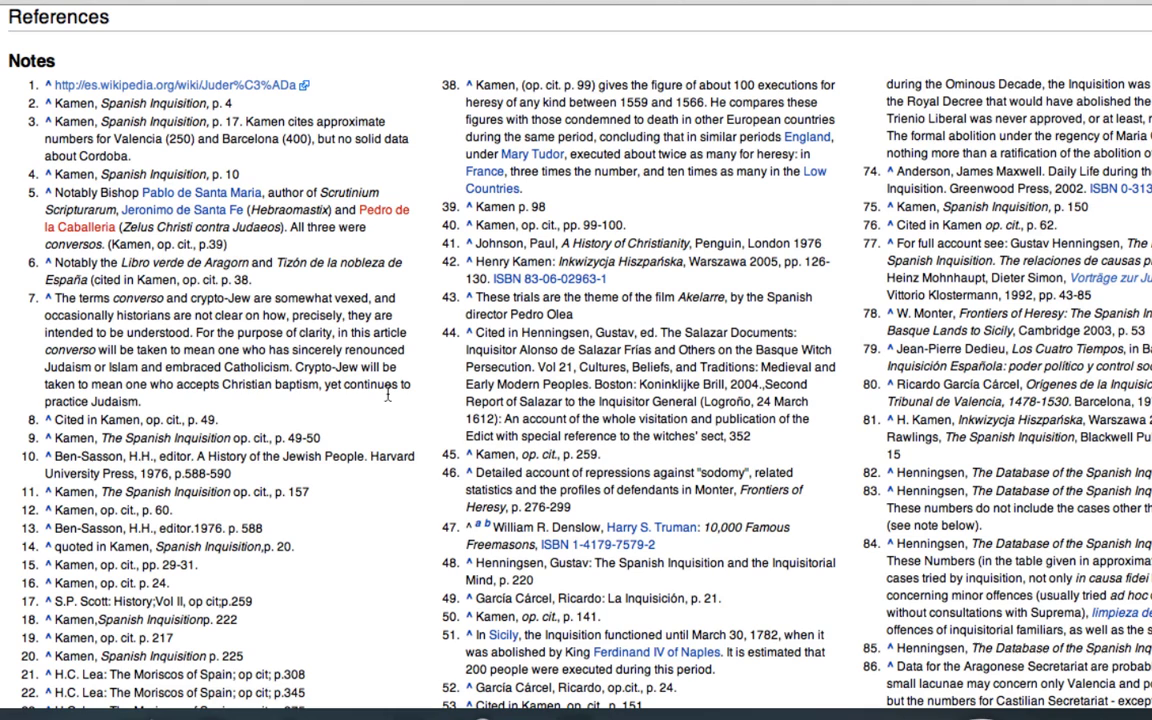
scroll(388, 394, down, 1)
scroll(388, 394, down, 2)
scroll(388, 394, down, 10)
scroll(388, 394, down, 10)
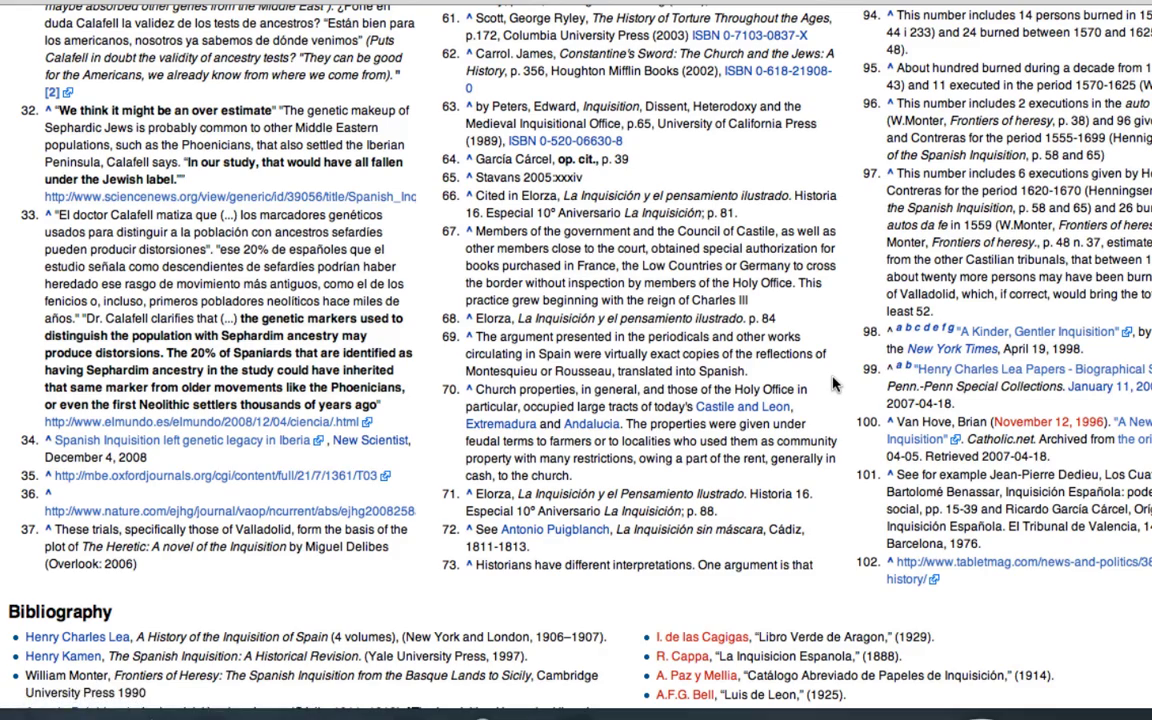
scroll(833, 384, up, 2)
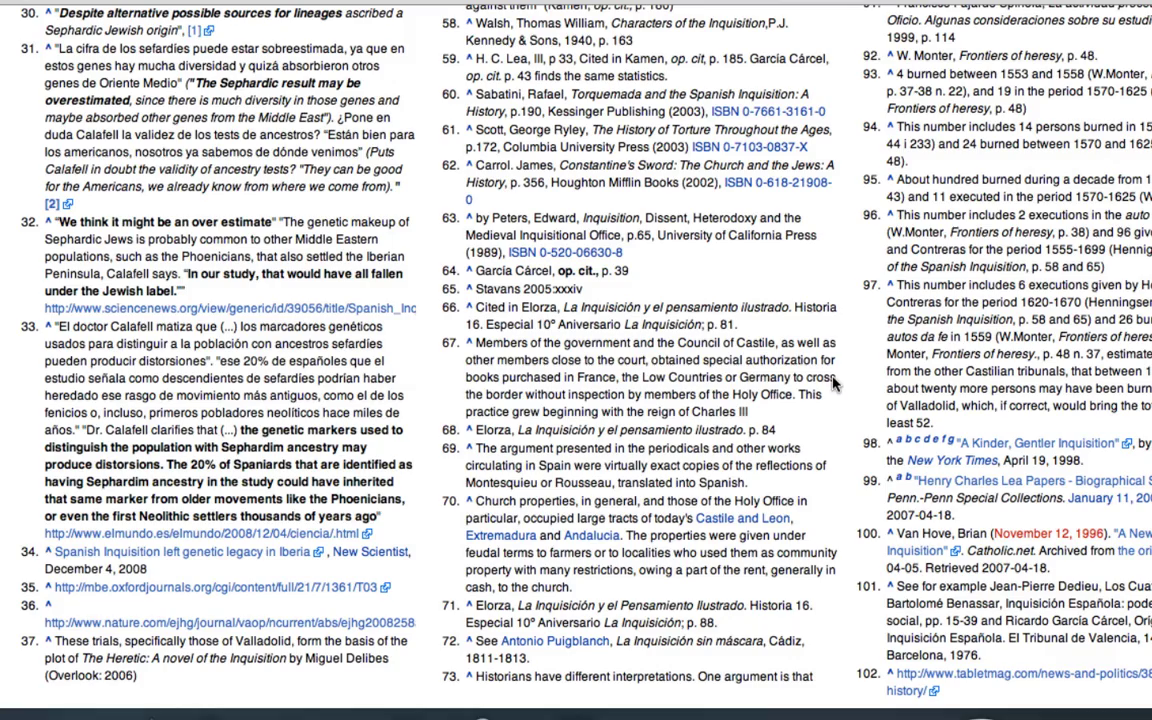
scroll(833, 384, up, 5)
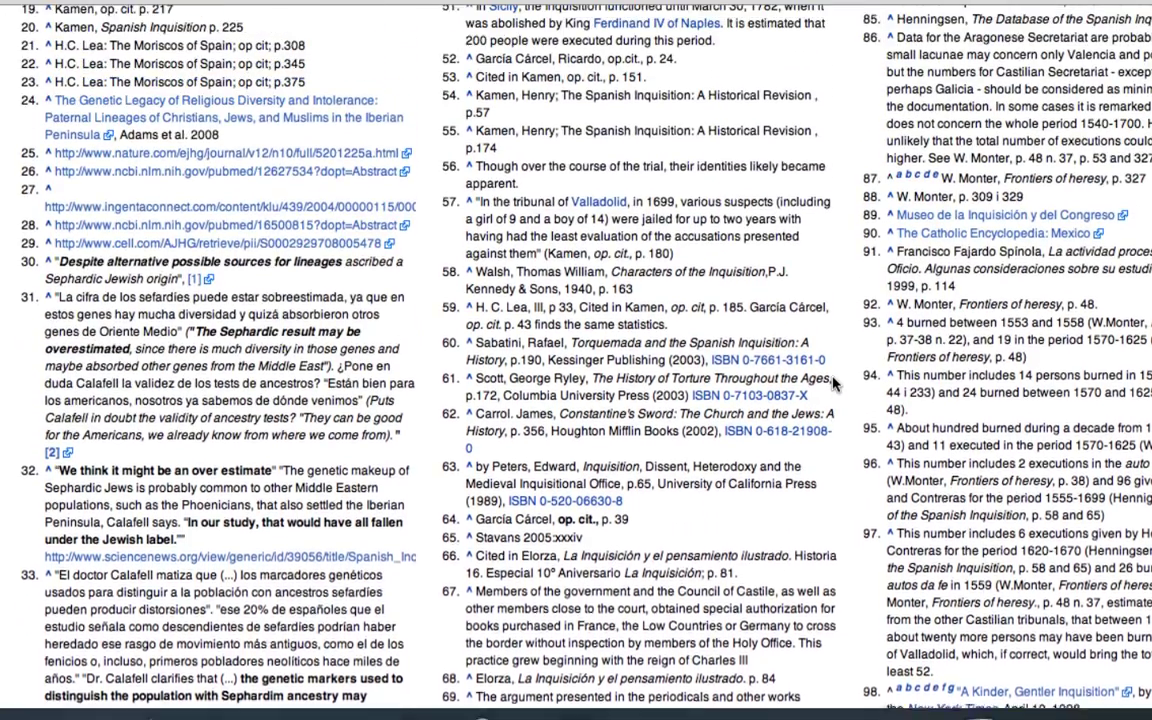
scroll(833, 384, up, 7)
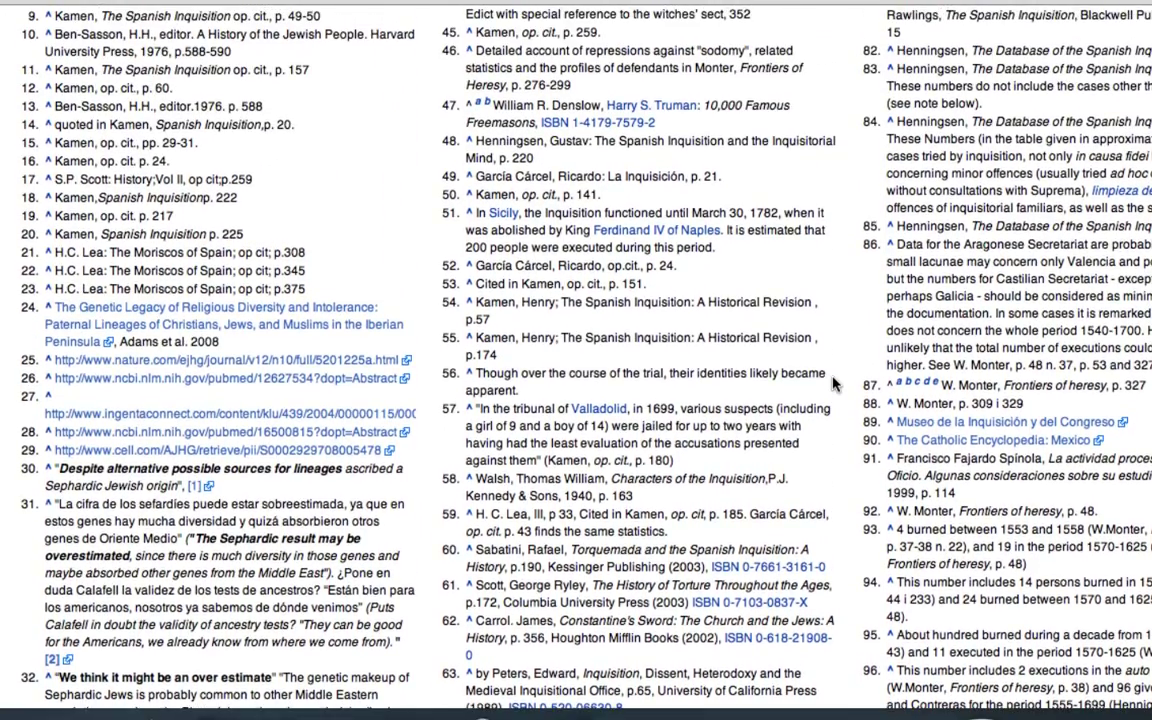
scroll(833, 384, up, 7)
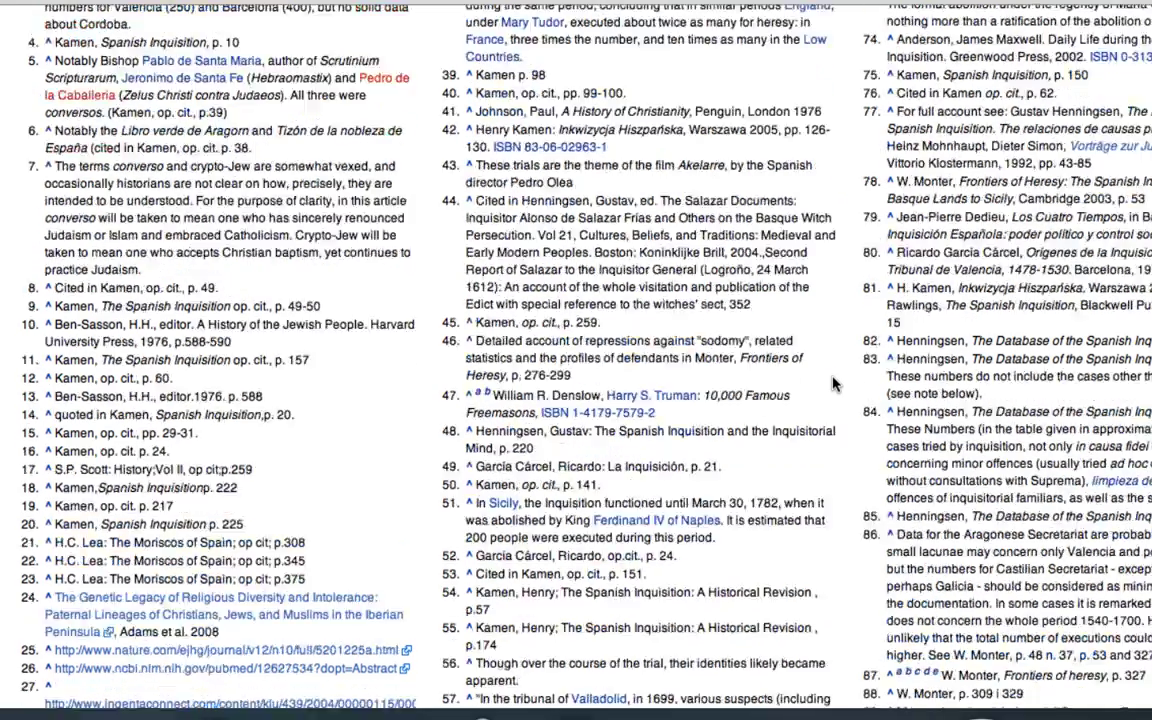
scroll(833, 384, up, 5)
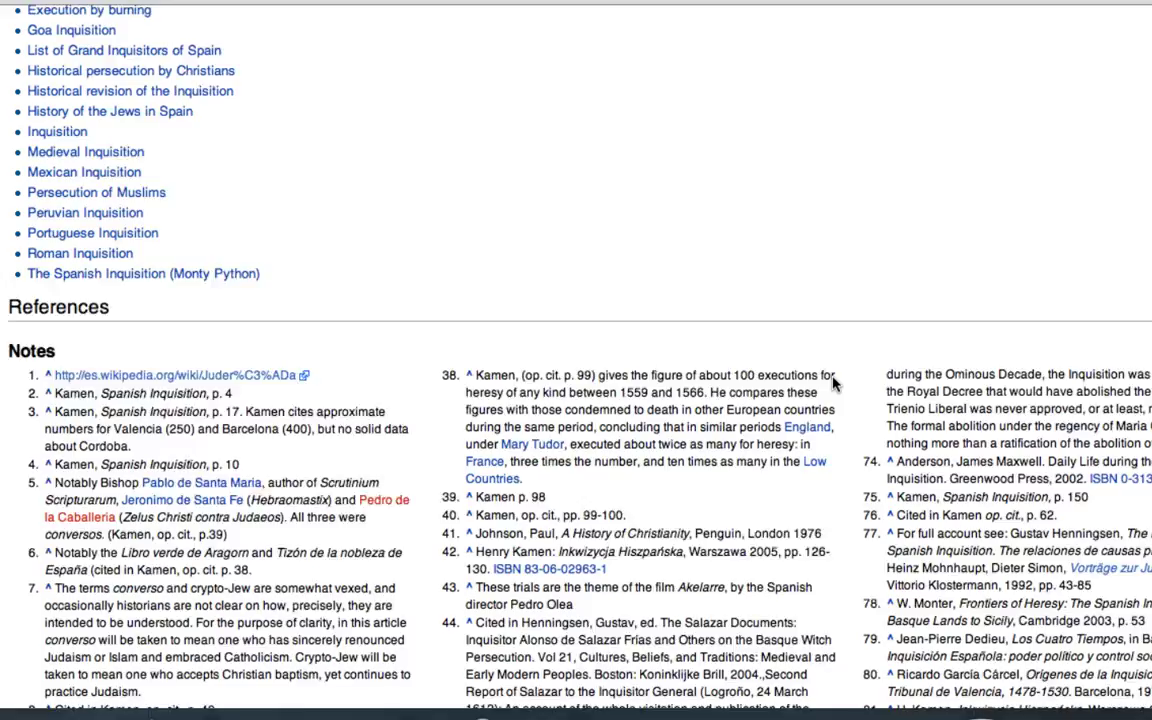
scroll(833, 384, down, 1)
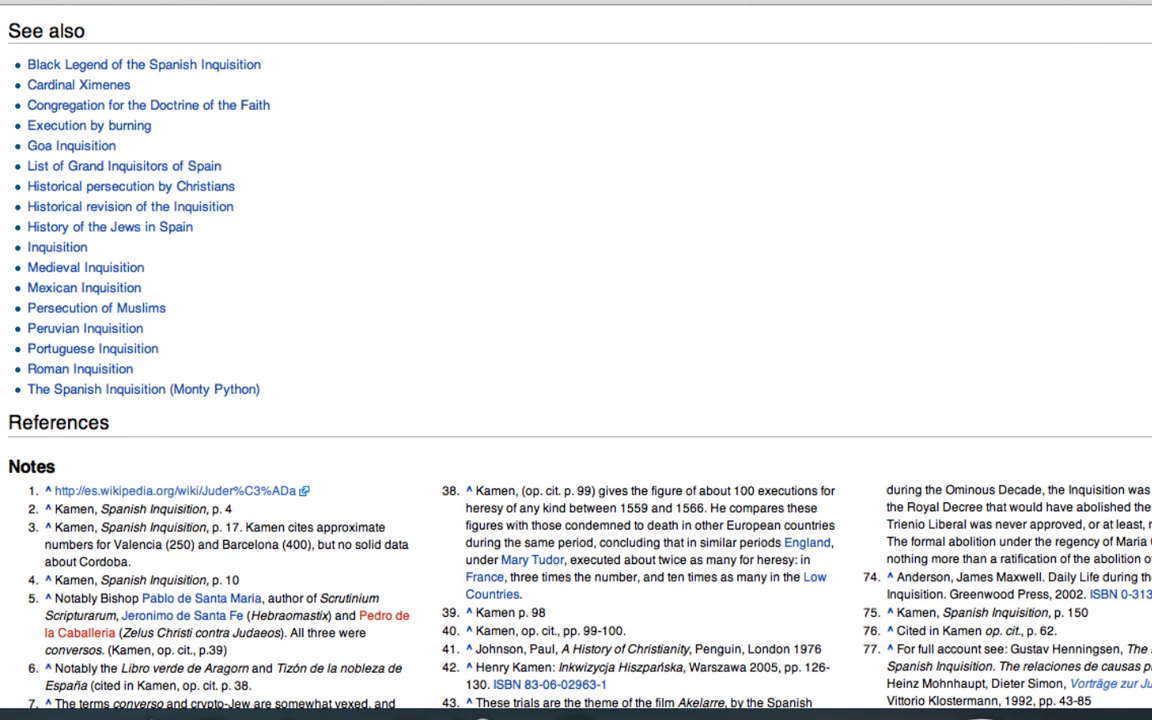
Return to the Google results and highlight the thenagain.info domain in the second result's web address.
scroll(576, 360, up, 20)
key(super+bracketleft)
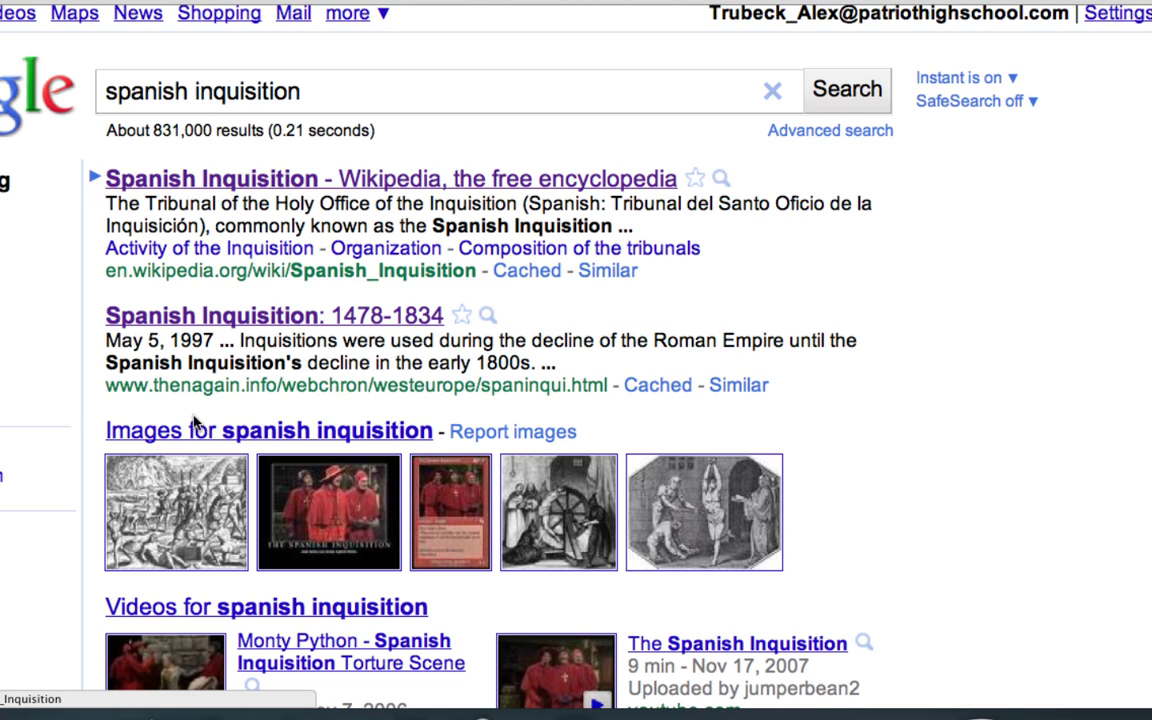
drag(271, 384, 158, 390)
click(273, 386)
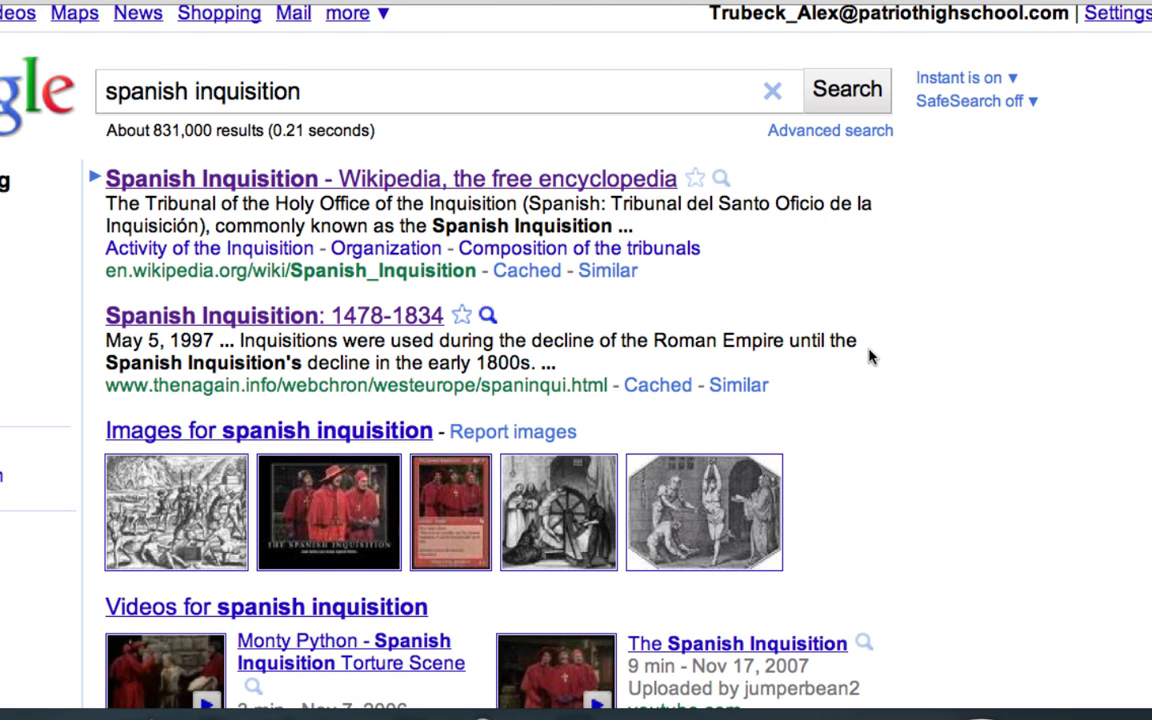
Examine the remaining Spanish Inquisition results, comparing their titles, descriptions and web address domains as possible sources.
scroll(868, 356, down, 5)
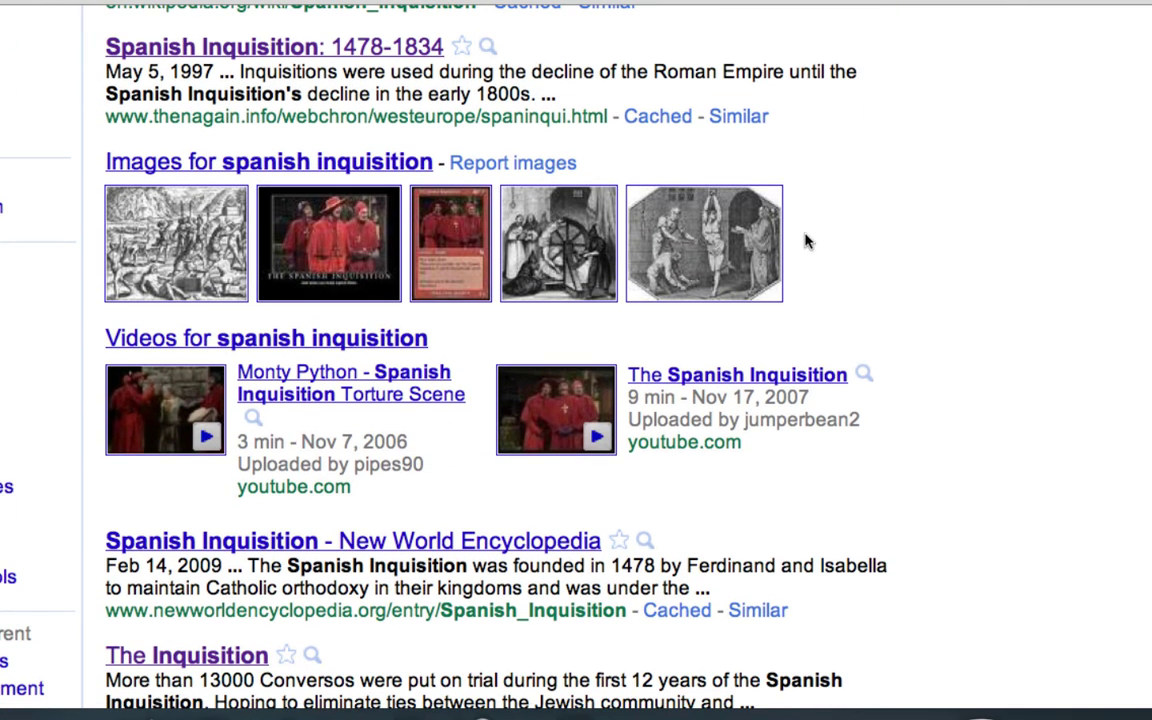
scroll(813, 239, down, 1)
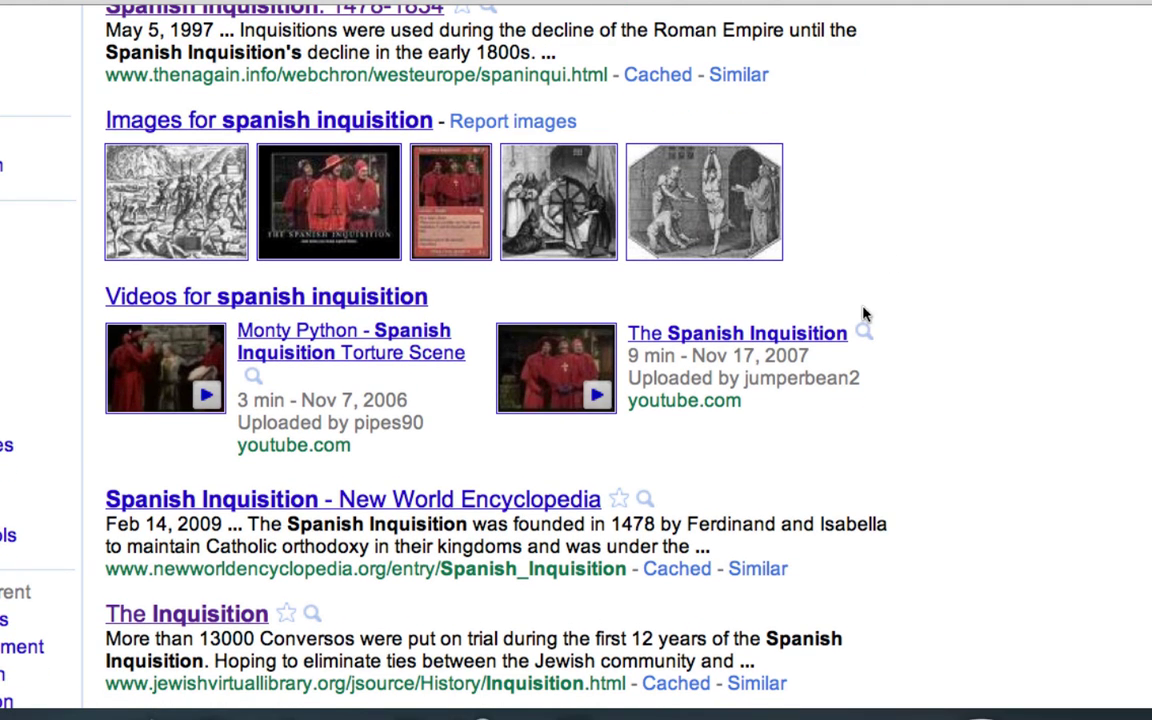
scroll(780, 384, down, 1)
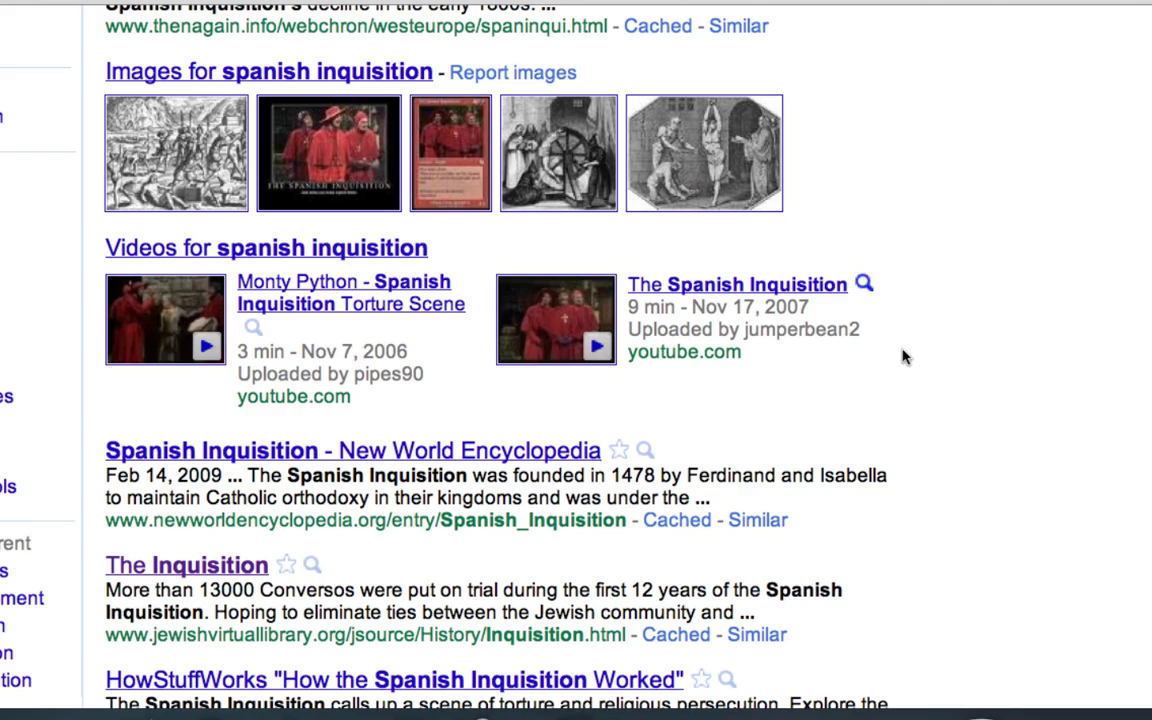
scroll(775, 373, down, 3)
scroll(775, 373, up, 1)
scroll(775, 373, down, 3)
scroll(775, 373, up, 5)
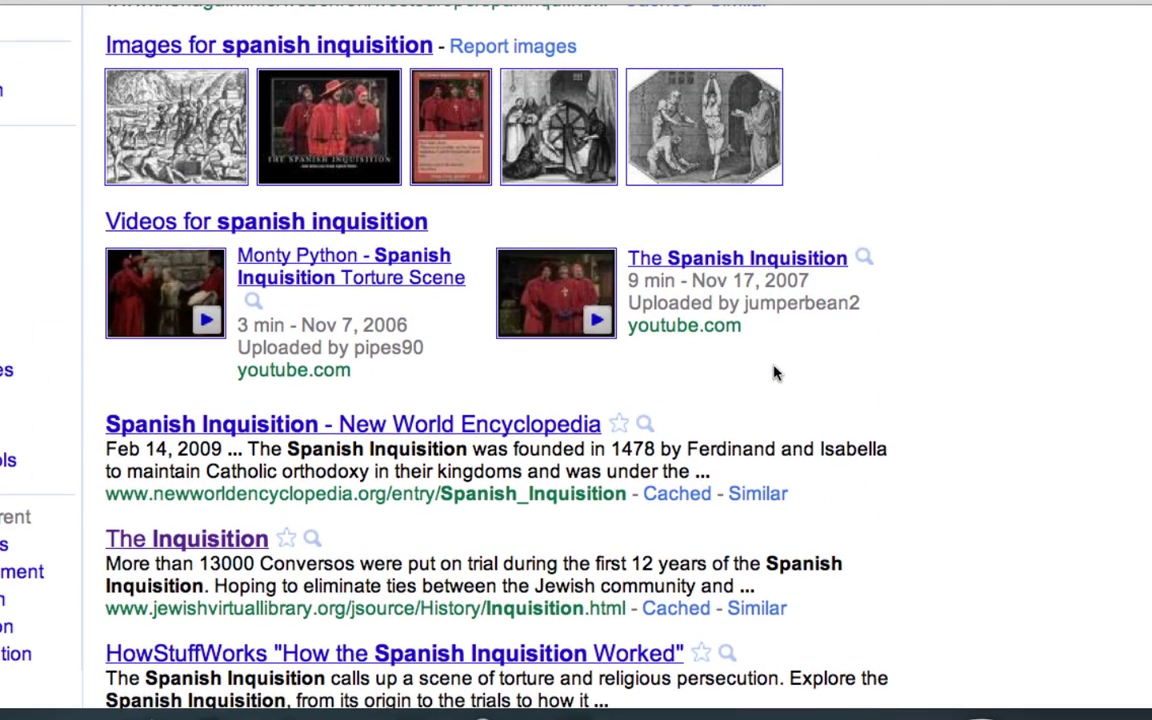
scroll(775, 373, down, 2)
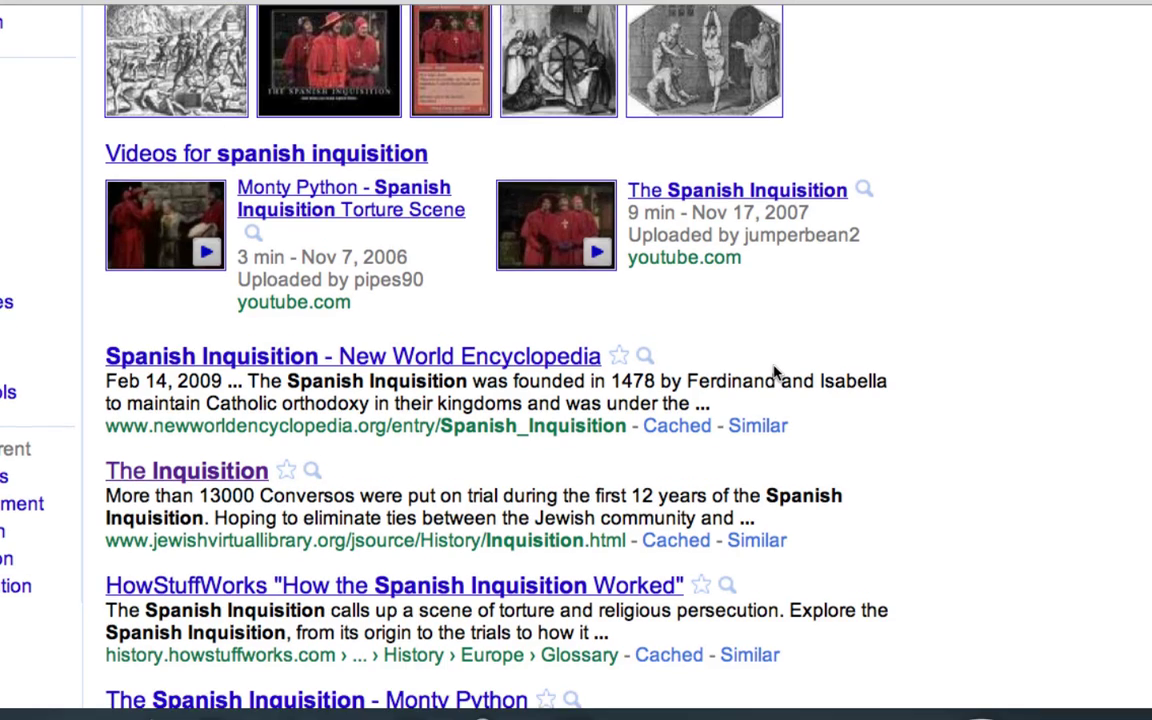
scroll(775, 373, down, 8)
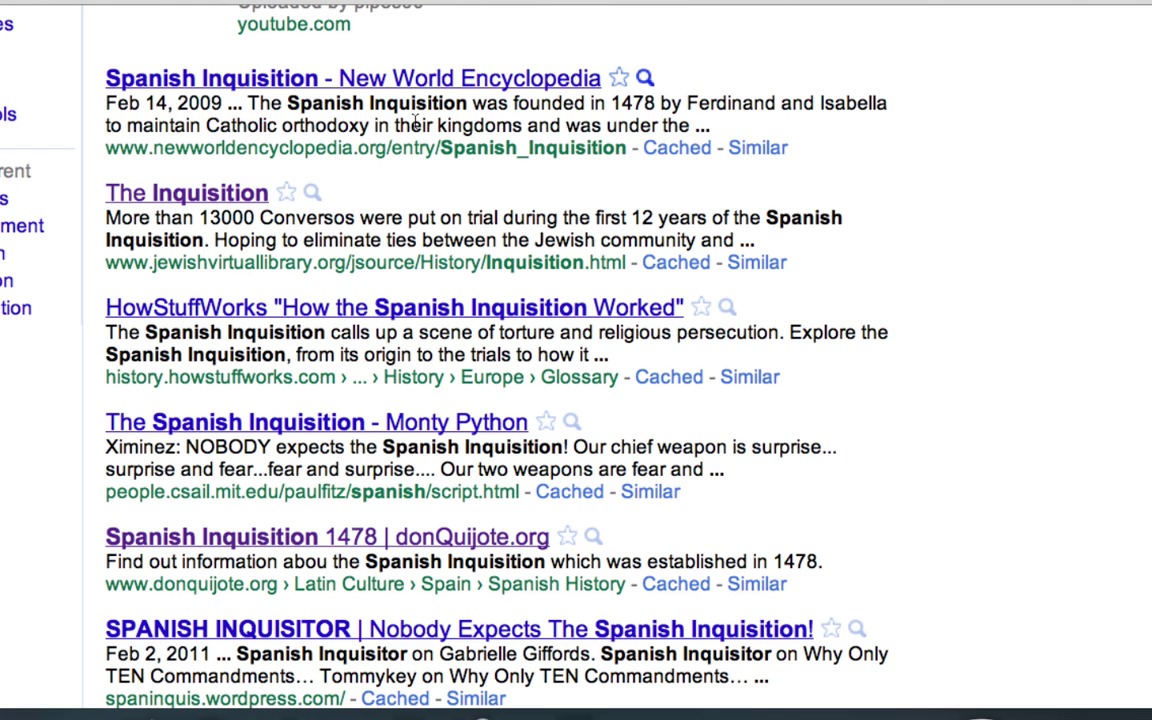
scroll(415, 122, down, 3)
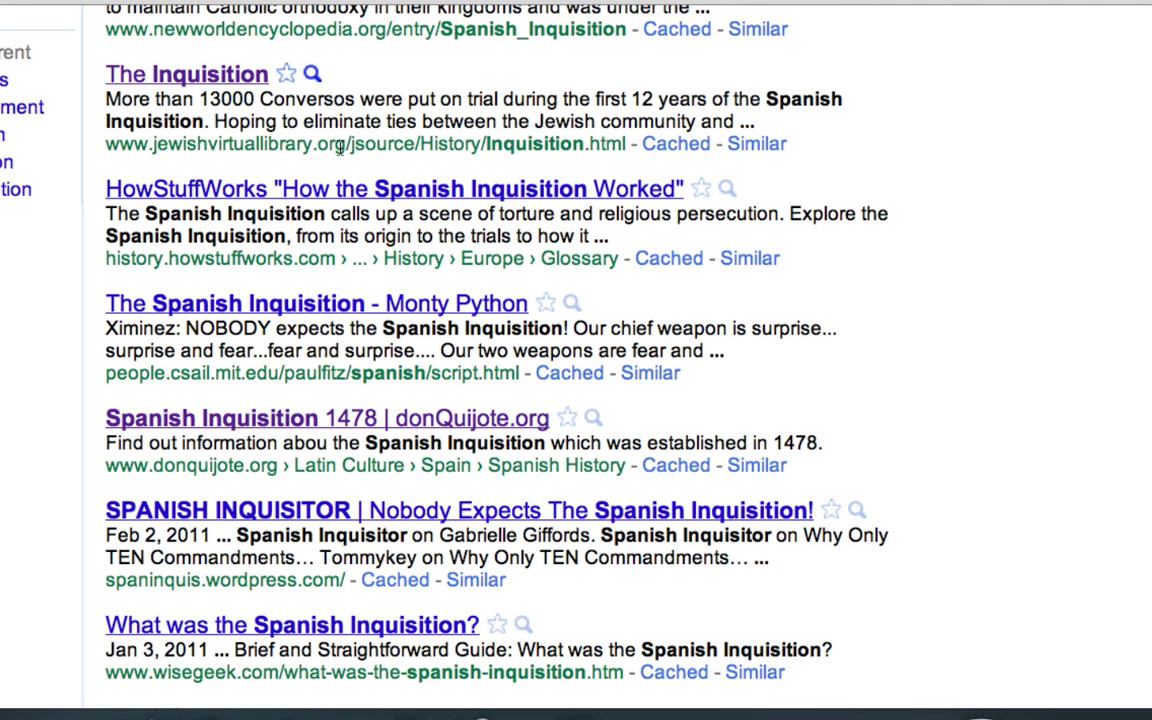
Open the Jewish Virtual Library result "The Inquisition" and examine its article and the sources listed at its end.
right_click(255, 82)
click(268, 88)
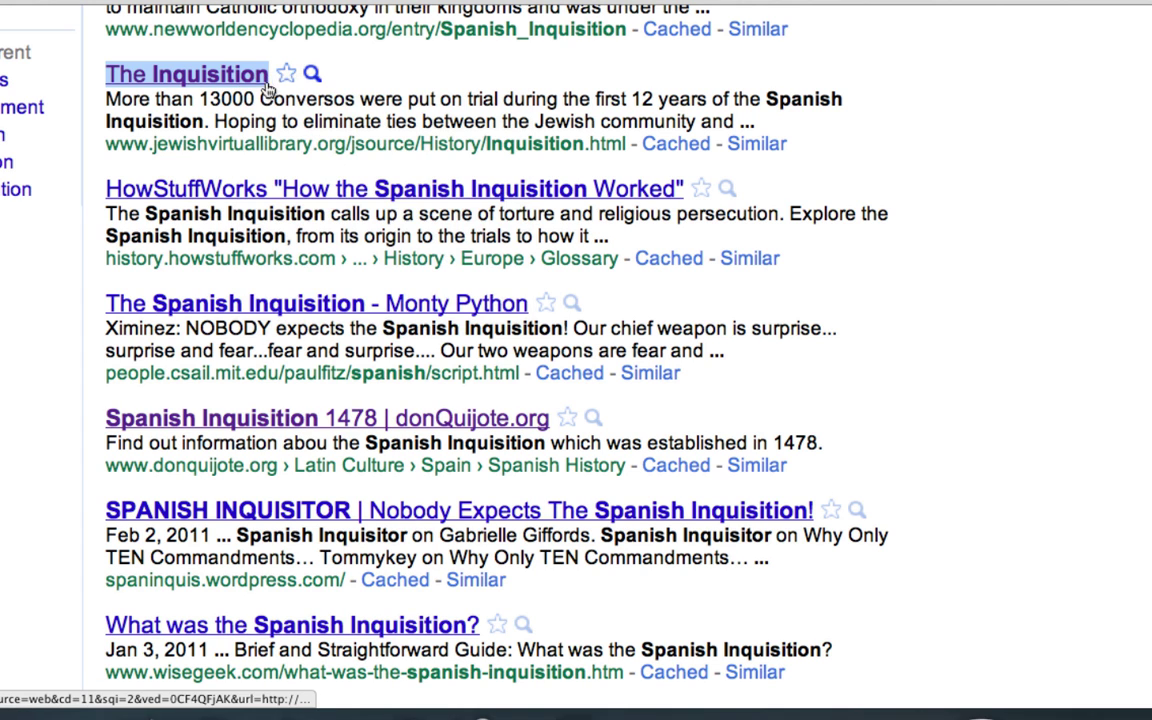
key(ctrl+Tab)
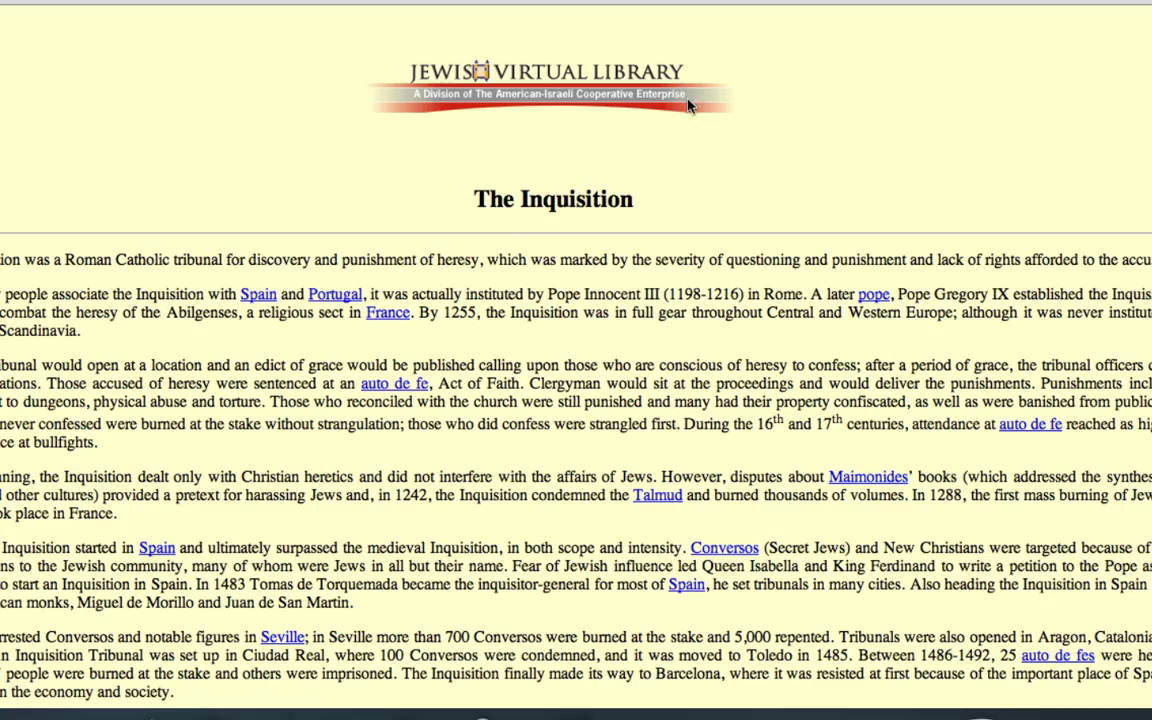
scroll(512, 245, down, 5)
scroll(512, 243, down, 2)
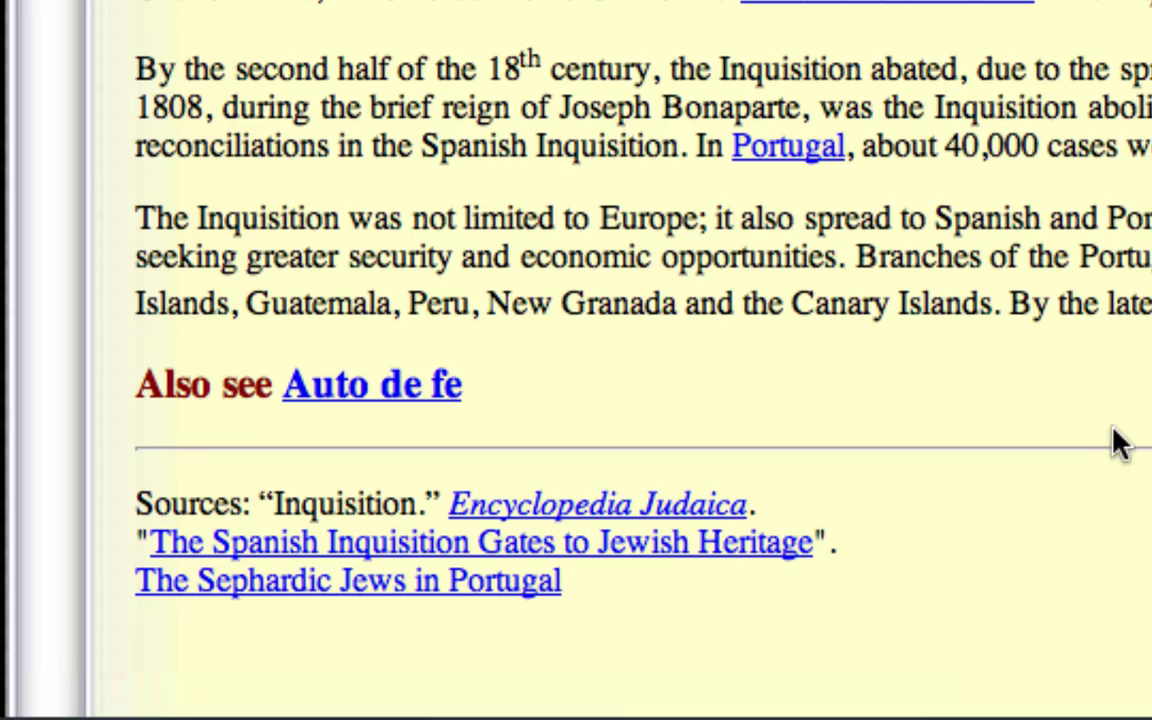
scroll(1113, 442, up, 10)
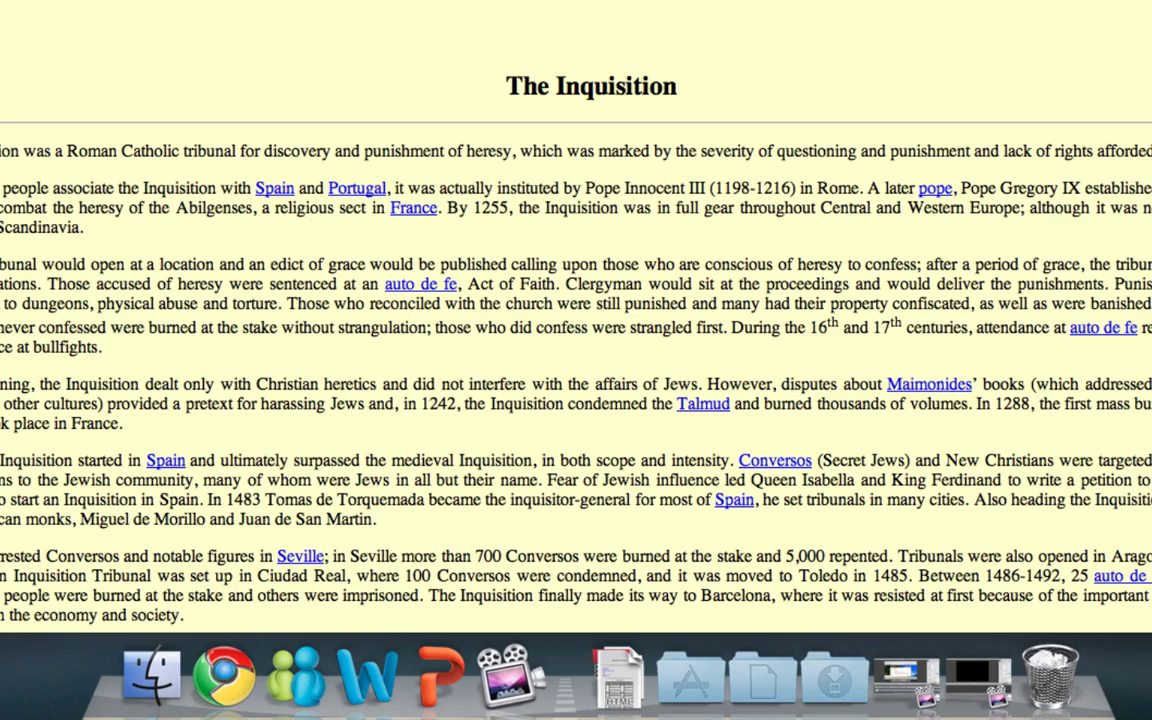
Return to the Google results, highlight howstuffworks in the HowStuffWorks web address, and compare the domains of the results below it.
key(BackSpace)
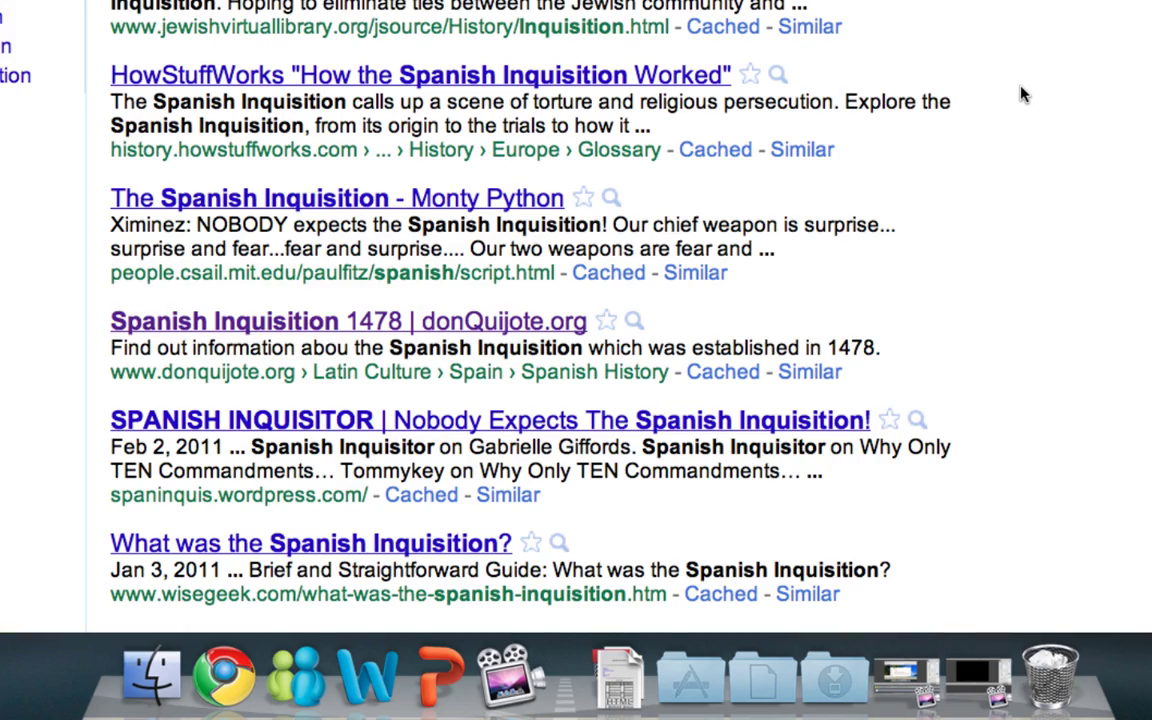
scroll(1021, 93, down, 1)
scroll(1021, 93, up, 2)
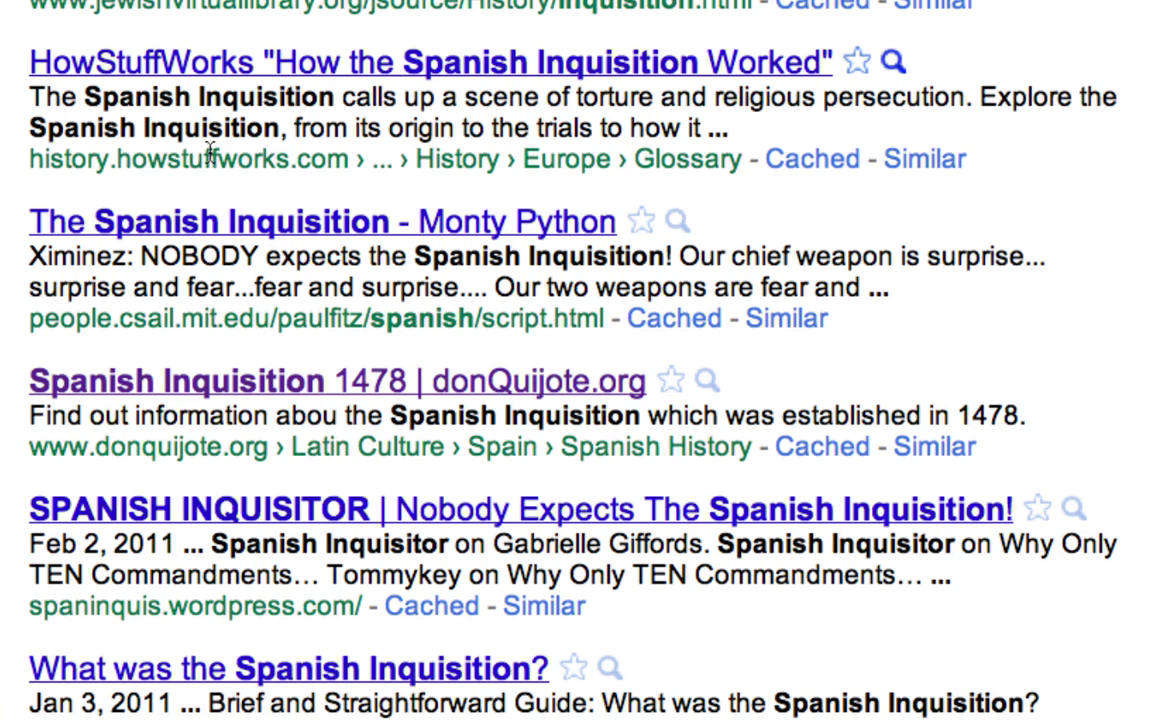
double_click(210, 150)
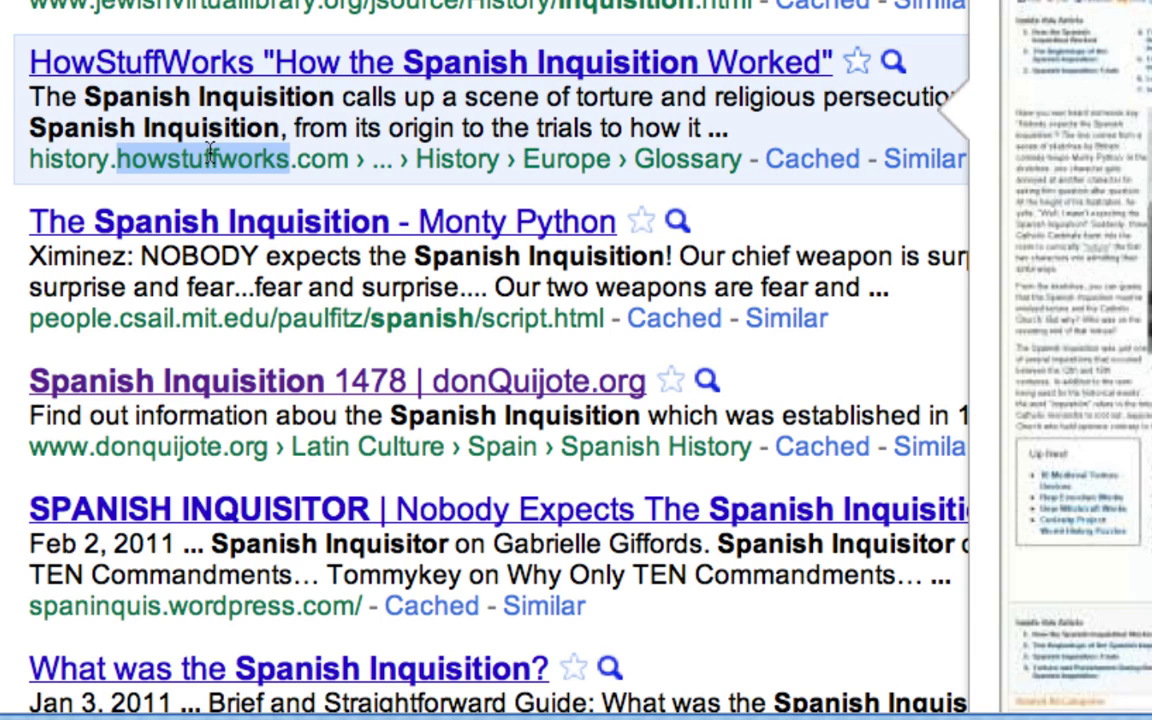
click(170, 150)
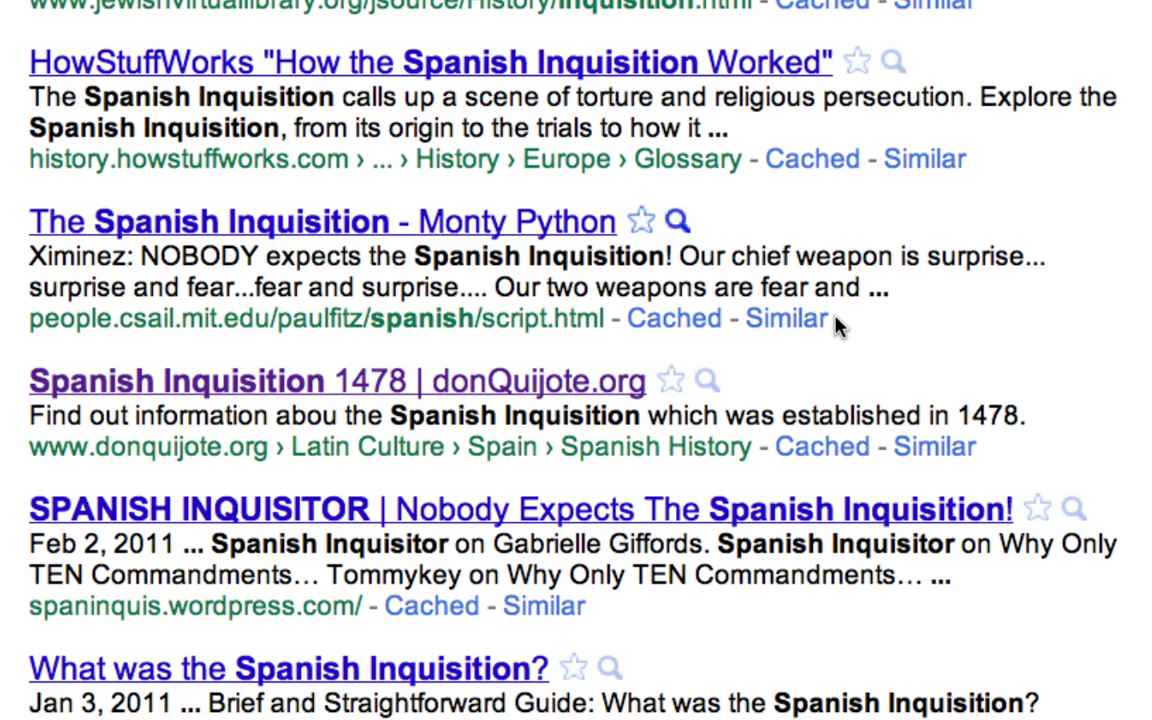
scroll(762, 322, down, 5)
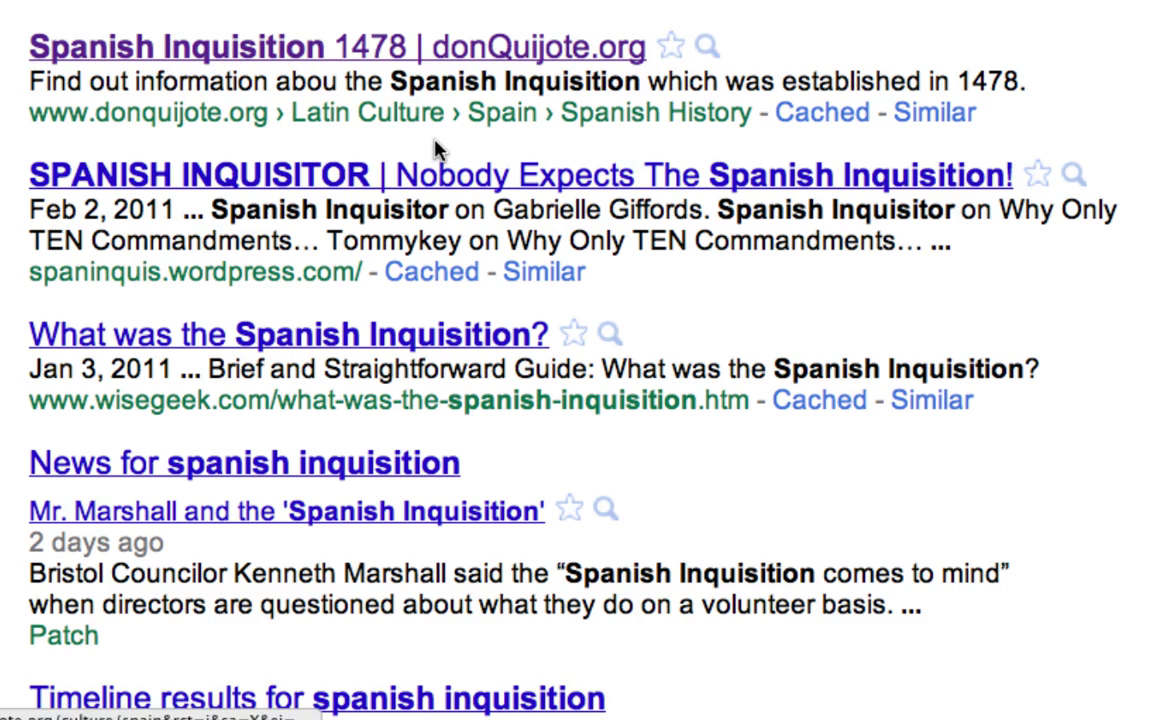
Open the "Spanish Inquisition 1478 | donQuijote.org" result and examine its article and the publisher and accreditation details in its footer.
click(486, 56)
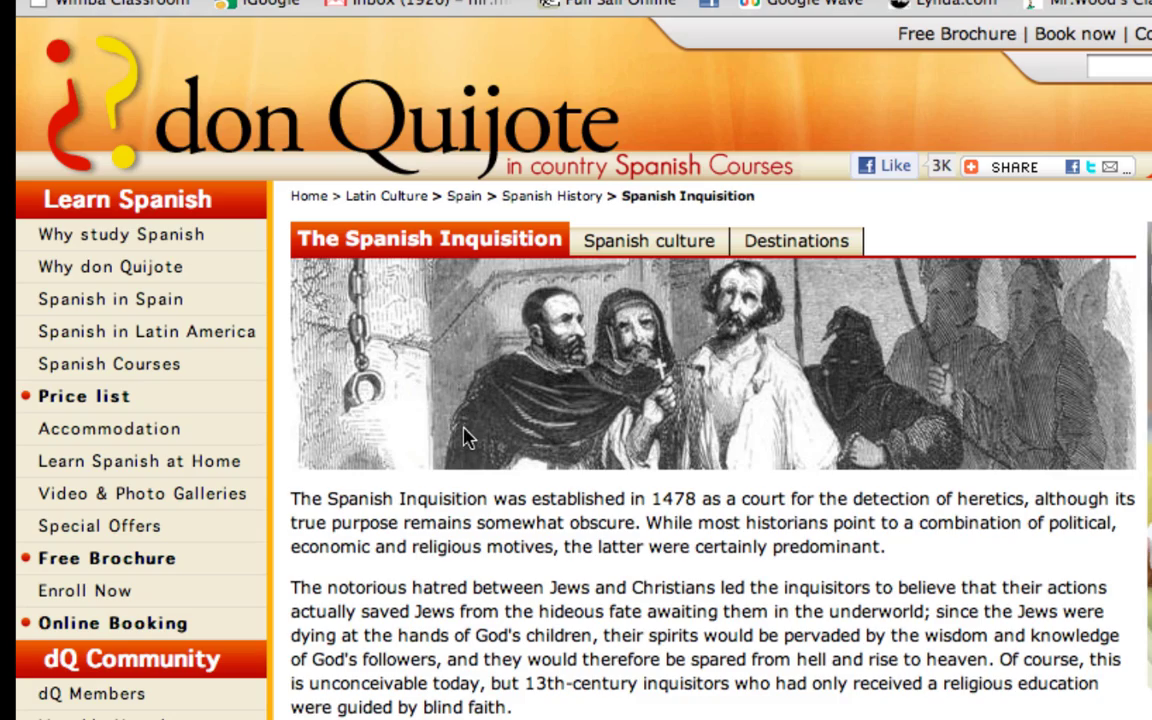
scroll(465, 440, down, 5)
scroll(465, 440, down, 6)
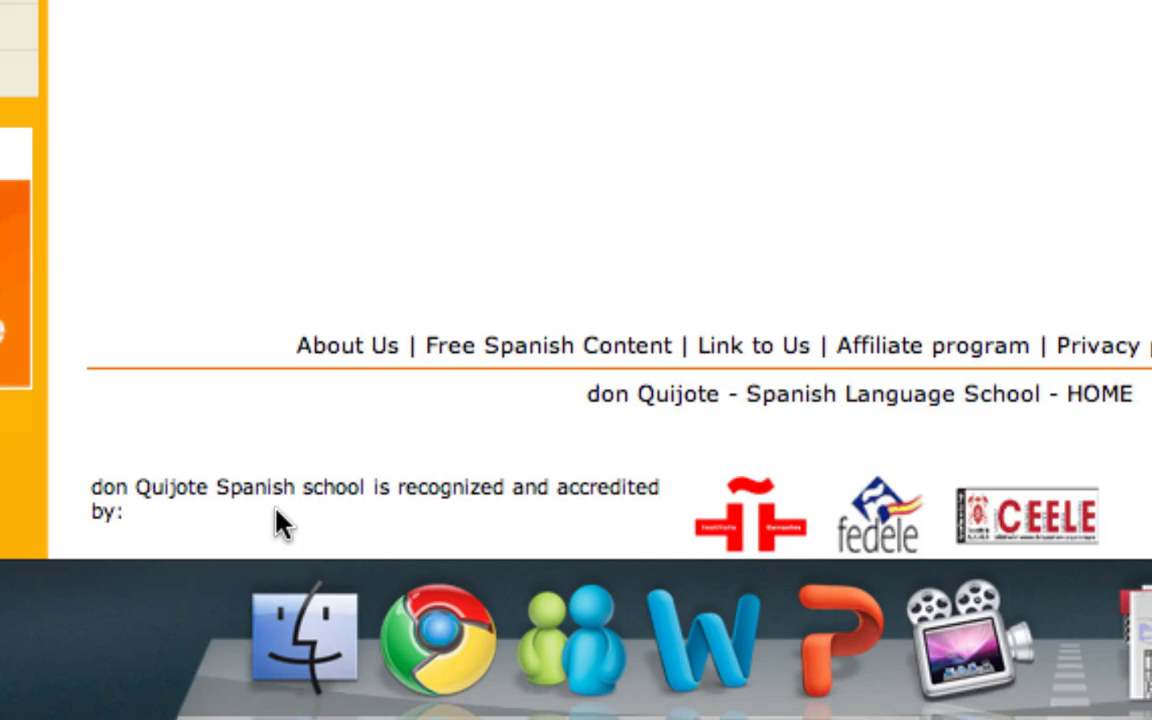
scroll(280, 520, up, 2)
scroll(277, 520, up, 10)
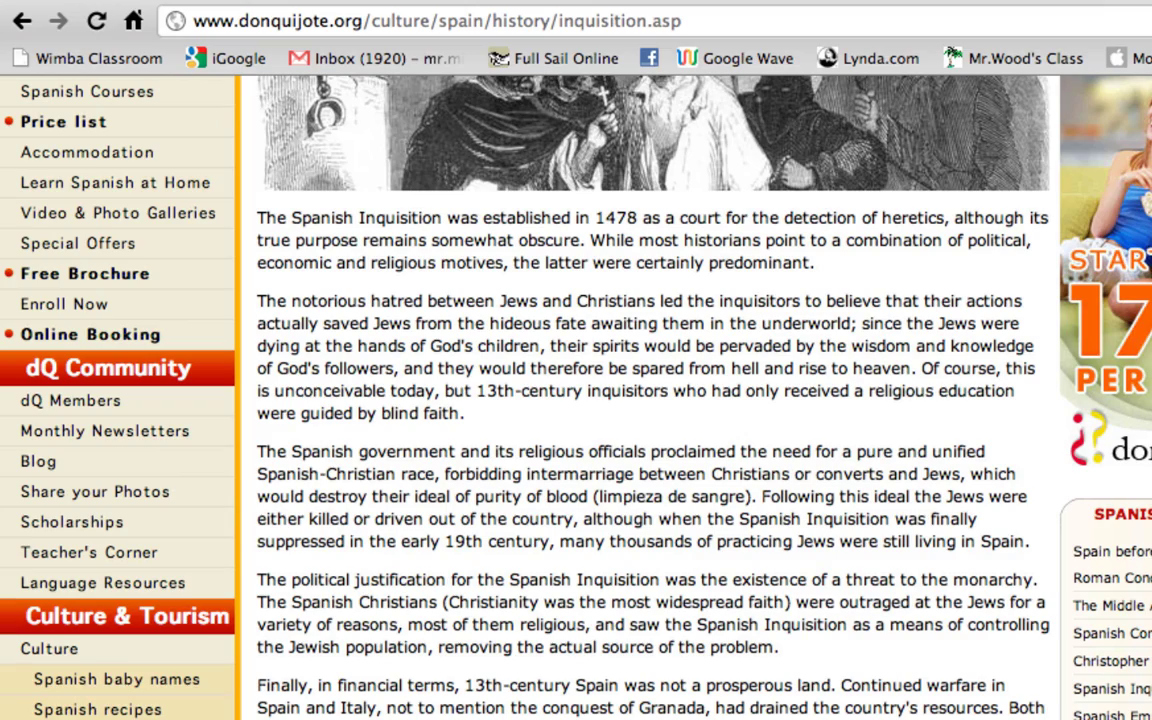
scroll(518, 390, up, 5)
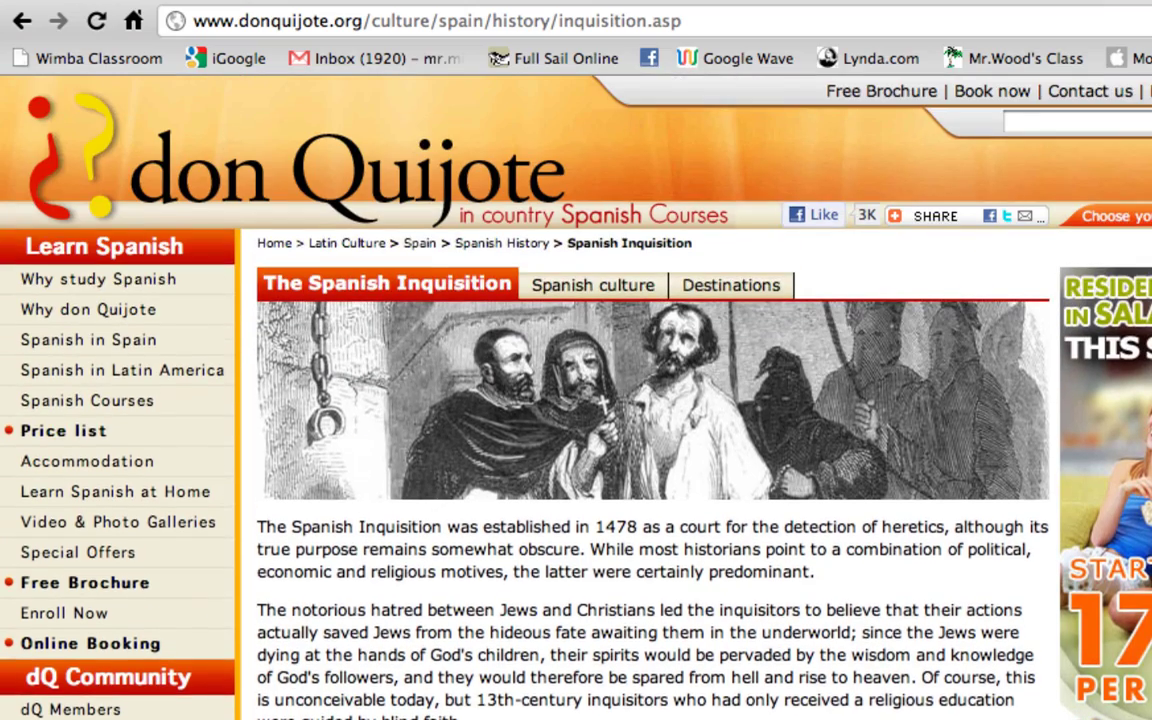
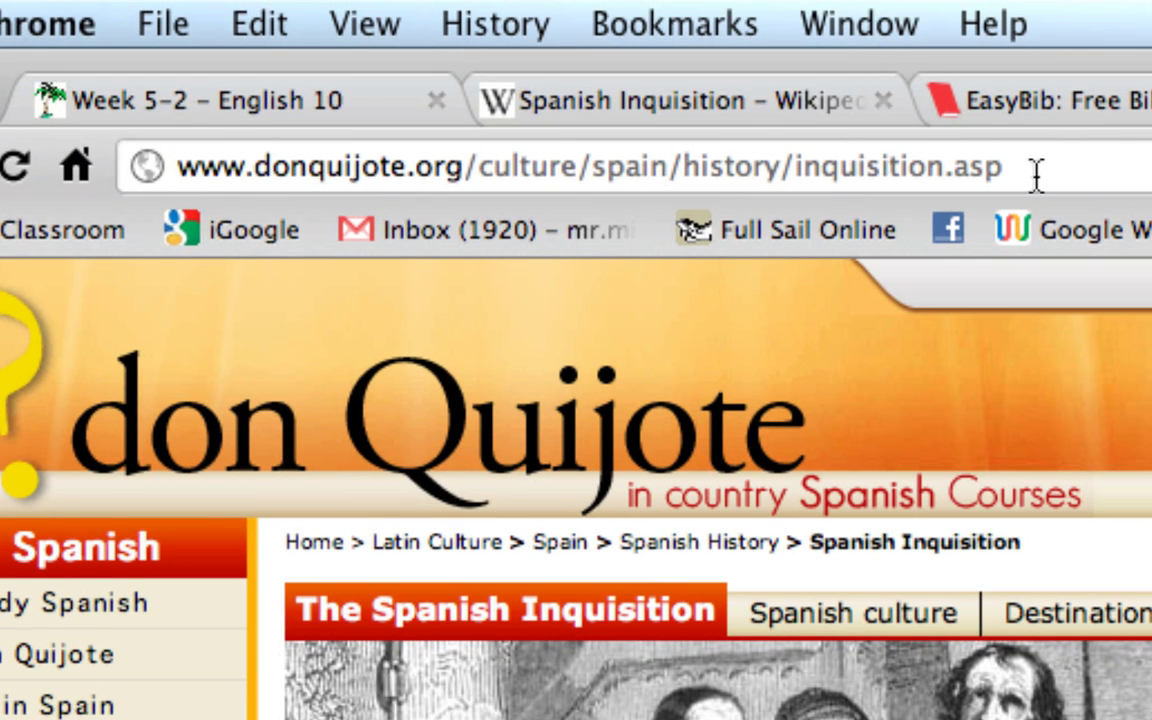
Copy the full web address of the donQuijote Spanish Inquisition page.
click(1036, 175)
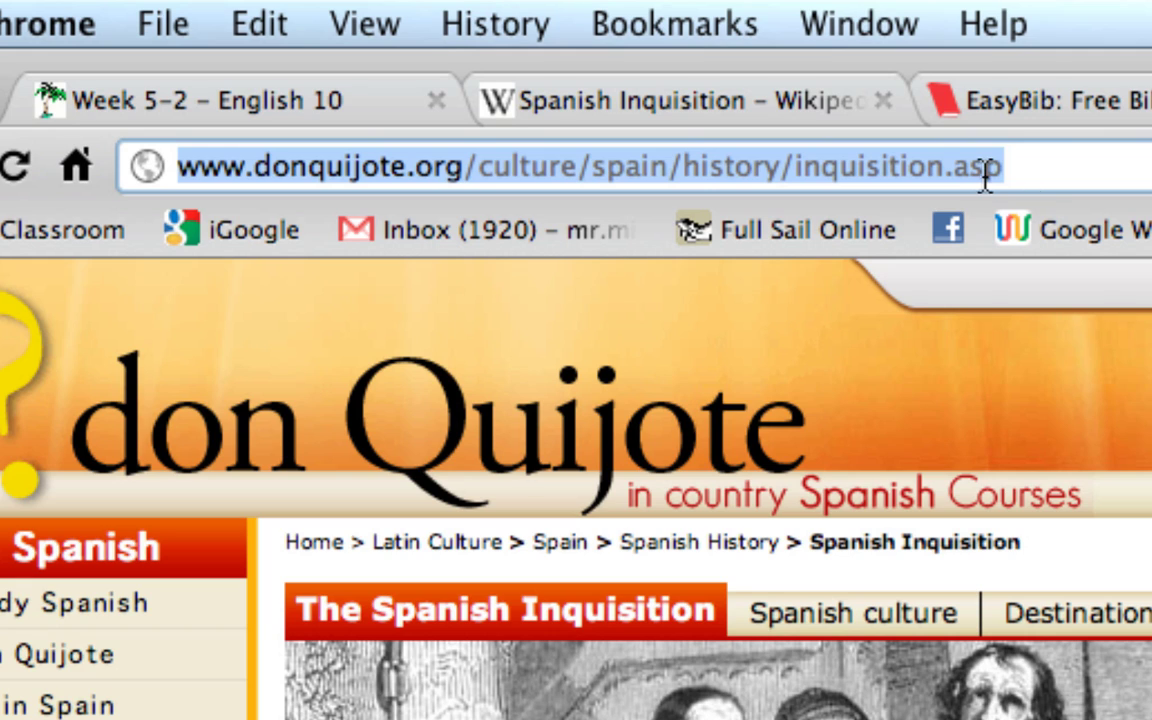
right_click(951, 170)
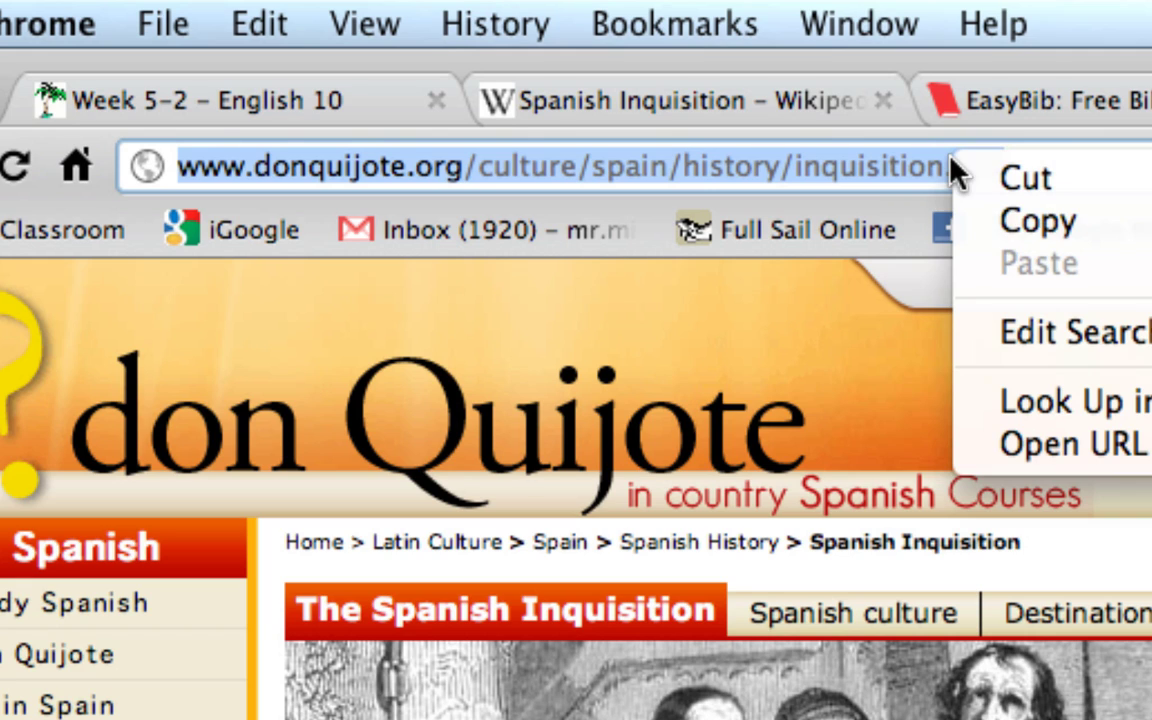
click(1018, 230)
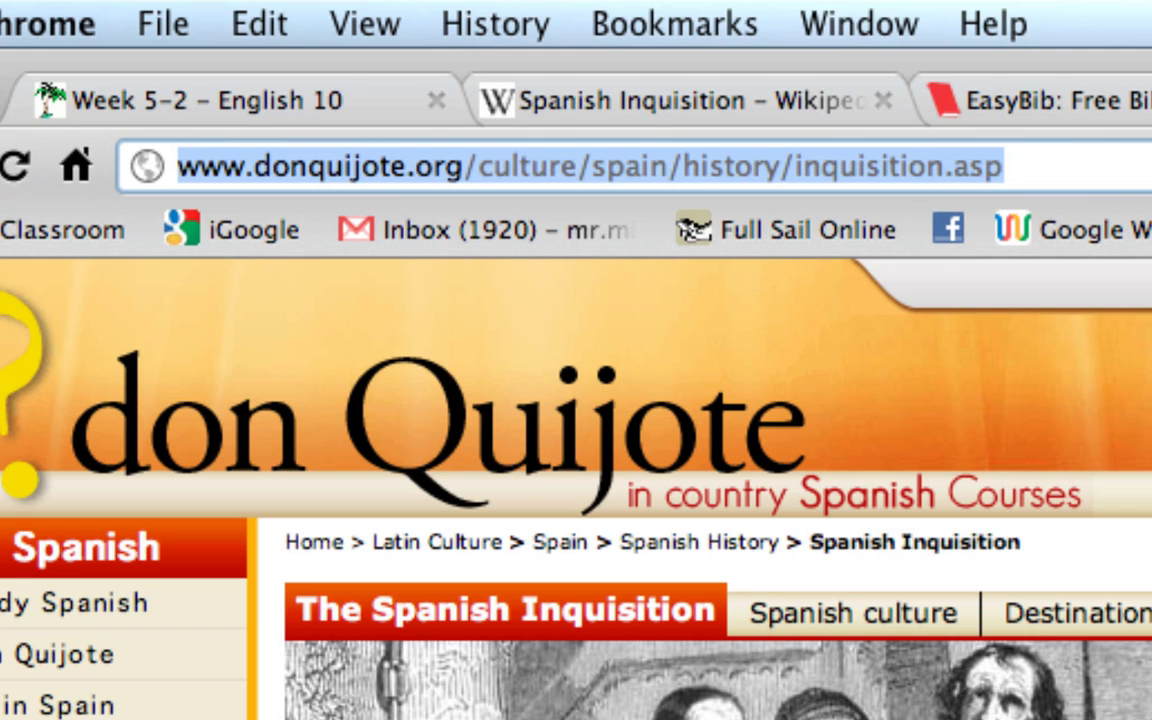
click(1010, 166)
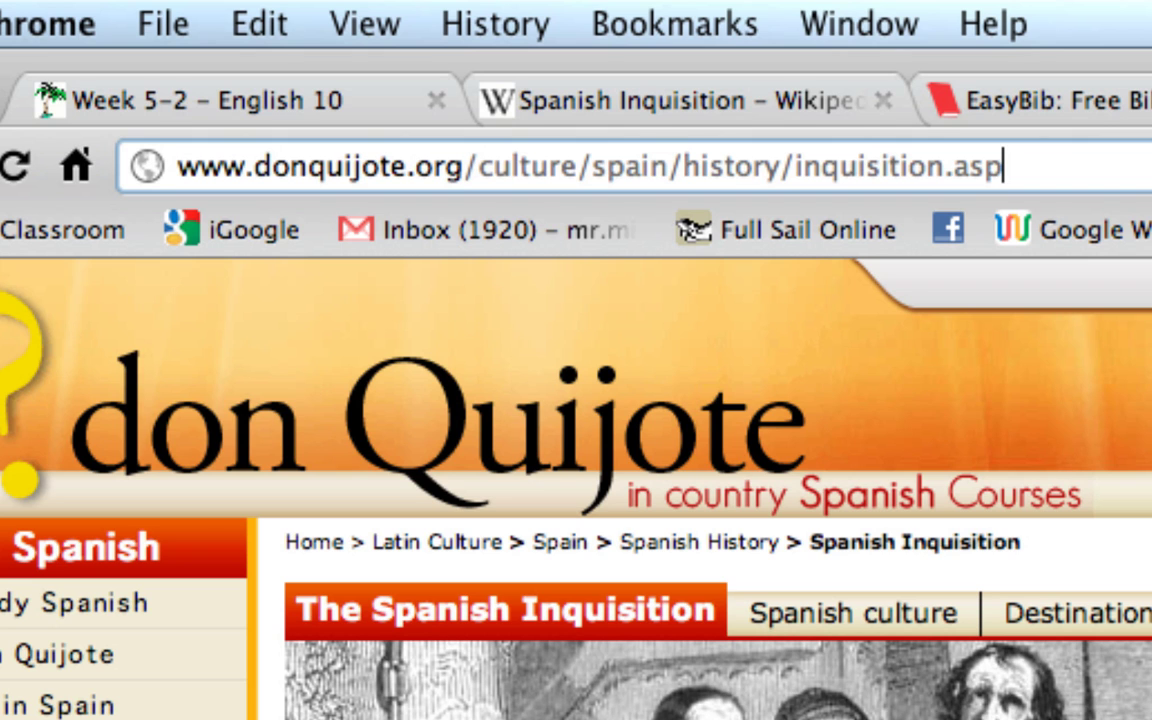
Switch to EasyBib, look over all available source types, and return to citing a website.
click(1076, 96)
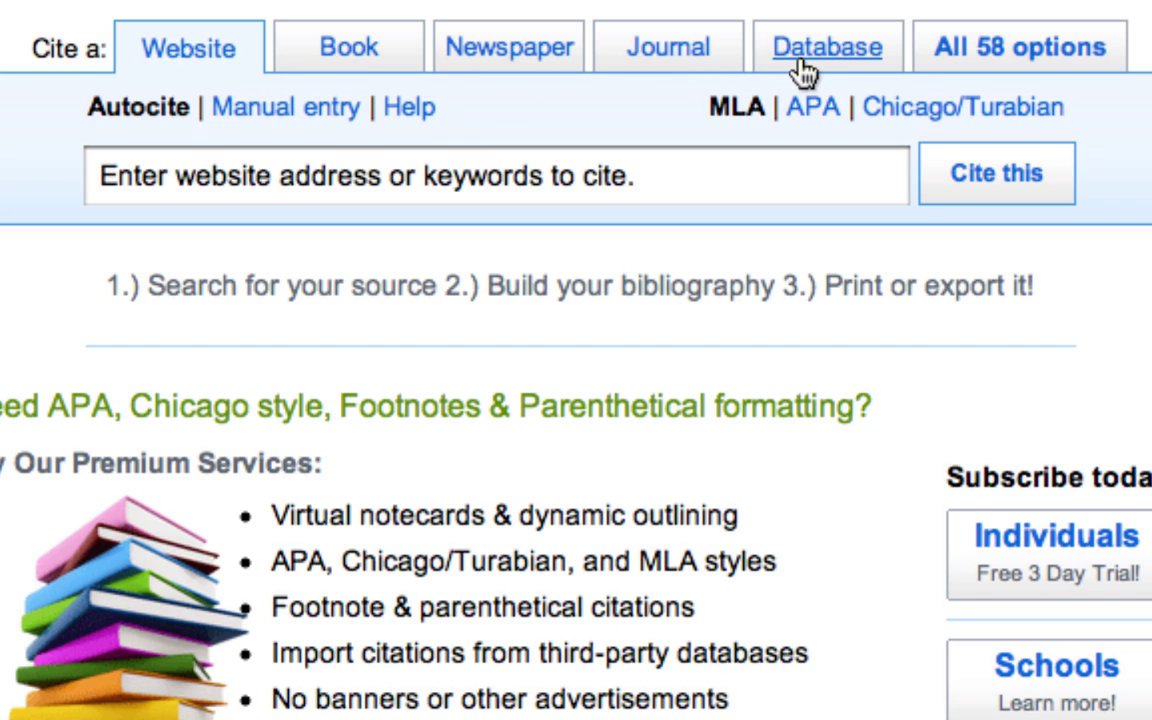
click(1020, 64)
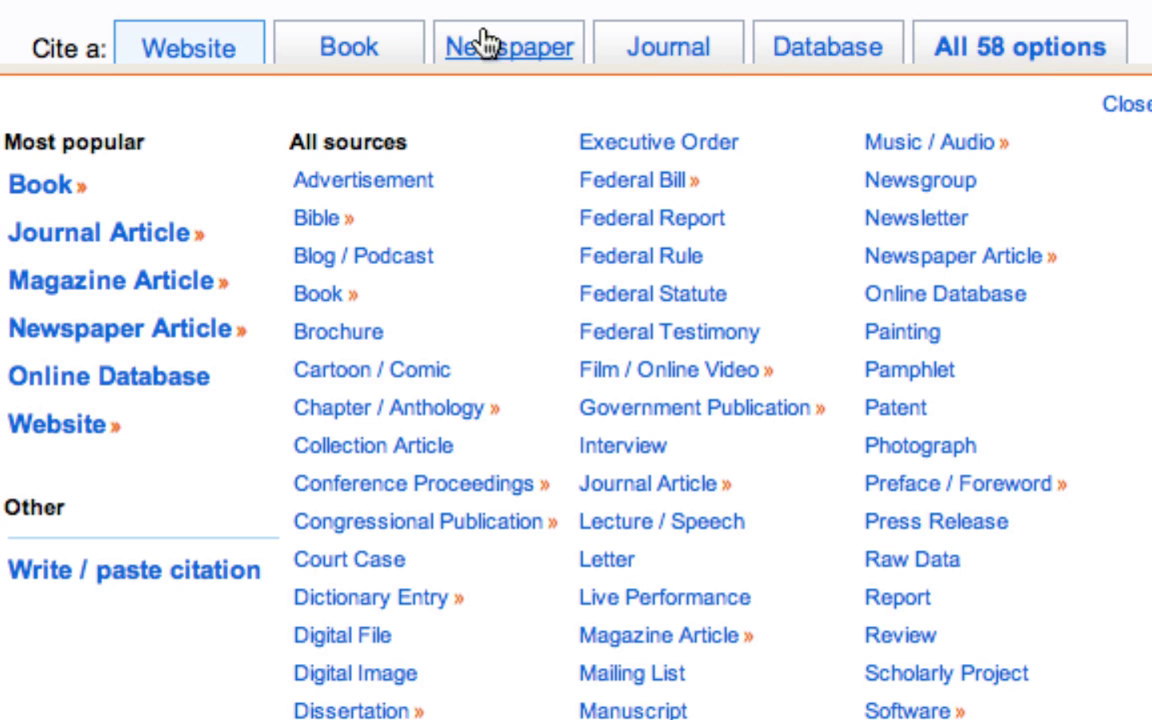
click(194, 52)
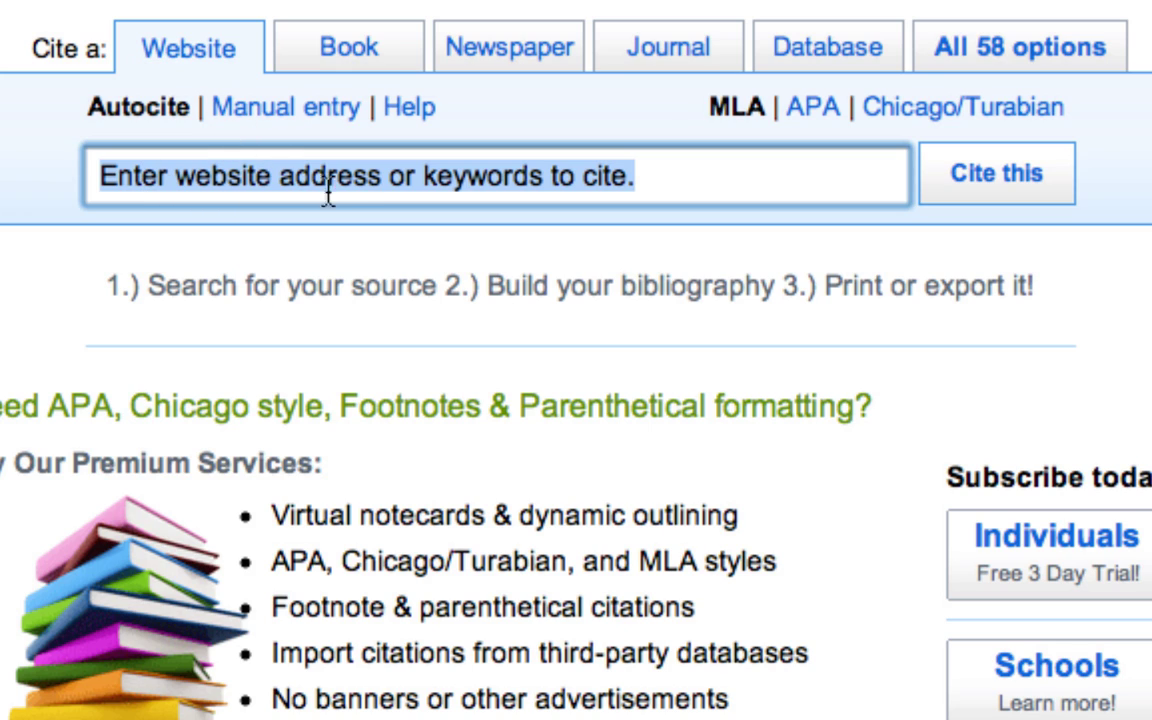
click(707, 185)
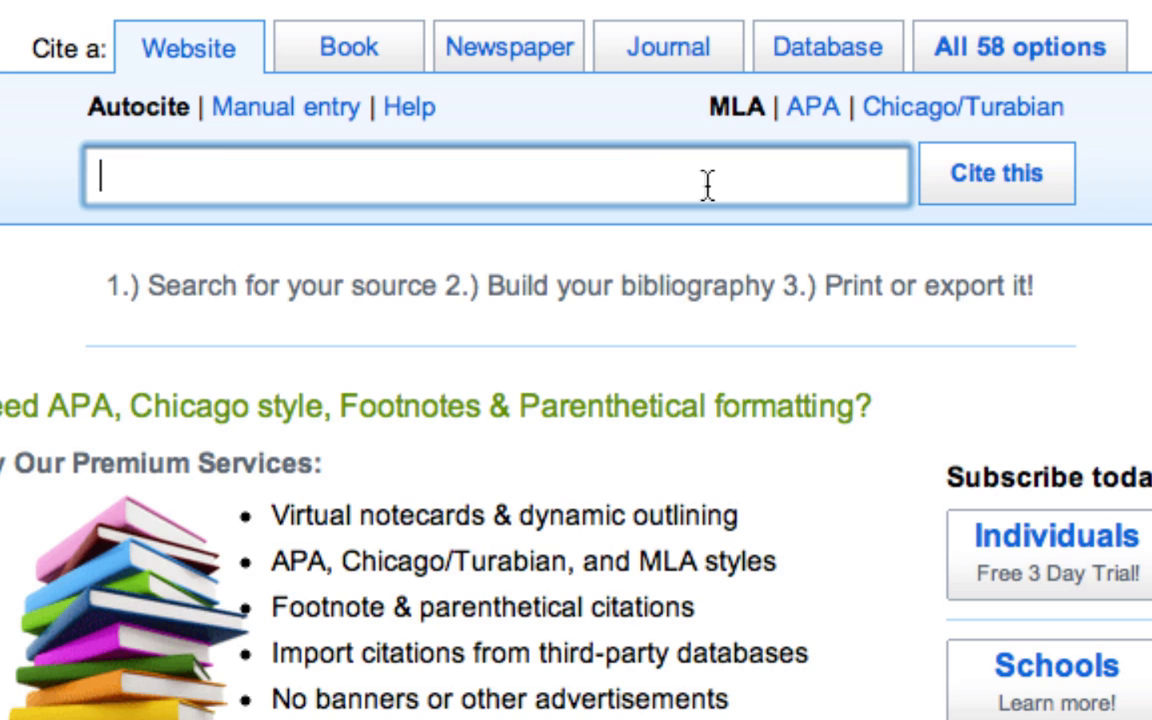
right_click(456, 184)
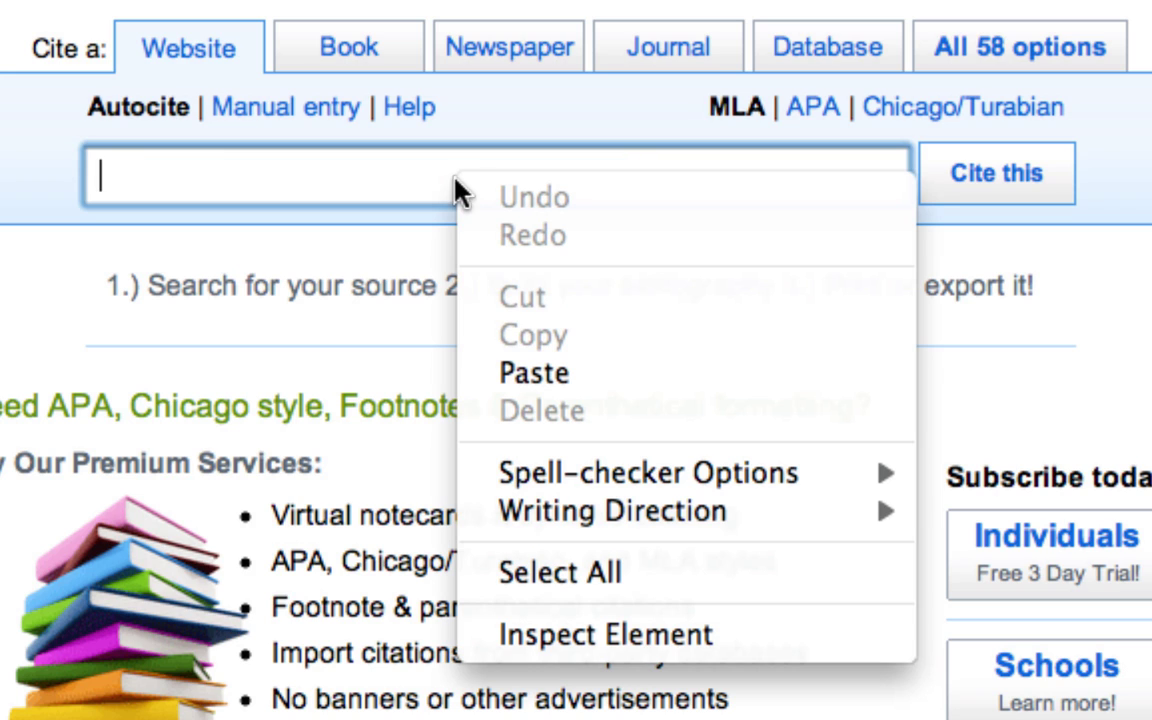
click(525, 376)
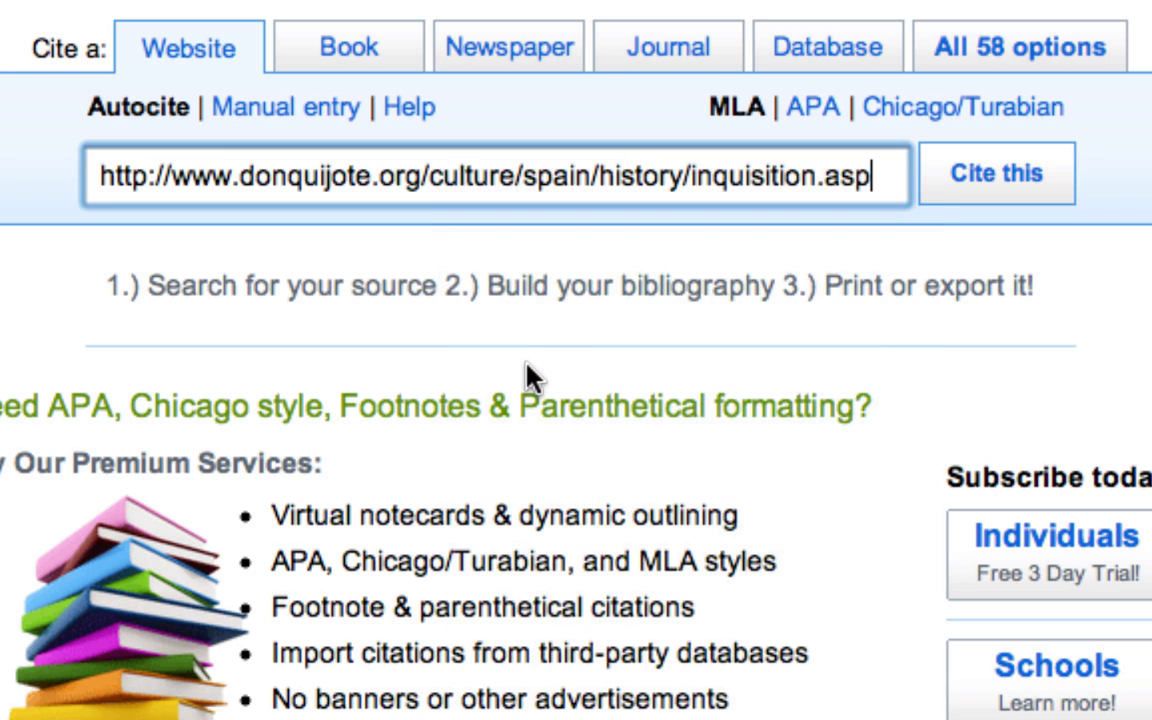
click(1004, 182)
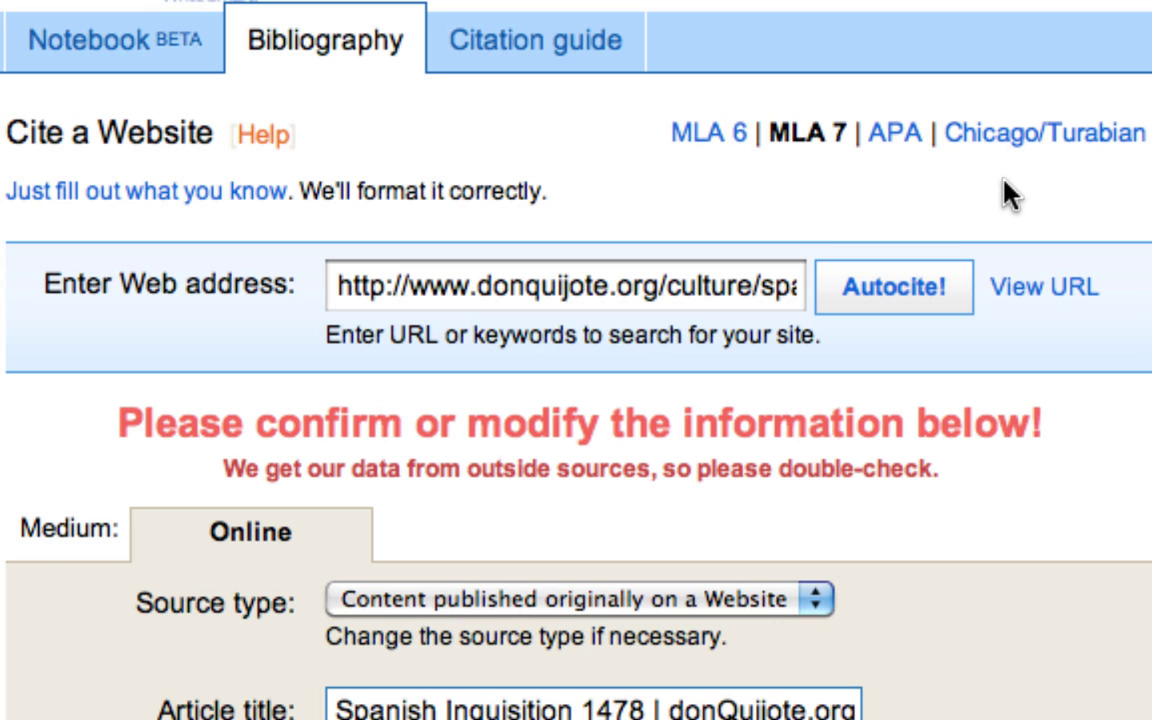
Review the prefilled website citation form, checking its source type, title, contributor, publisher, URL and date fields for missing or wrong information.
scroll(970, 262, down, 2)
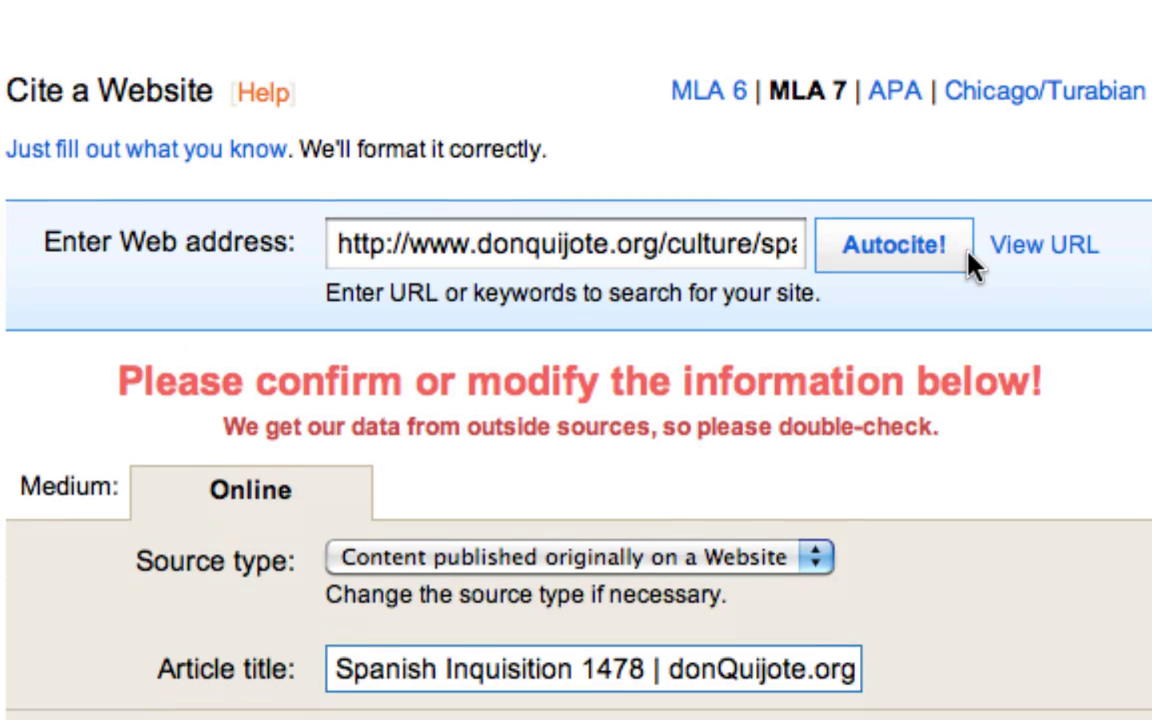
scroll(965, 297, down, 4)
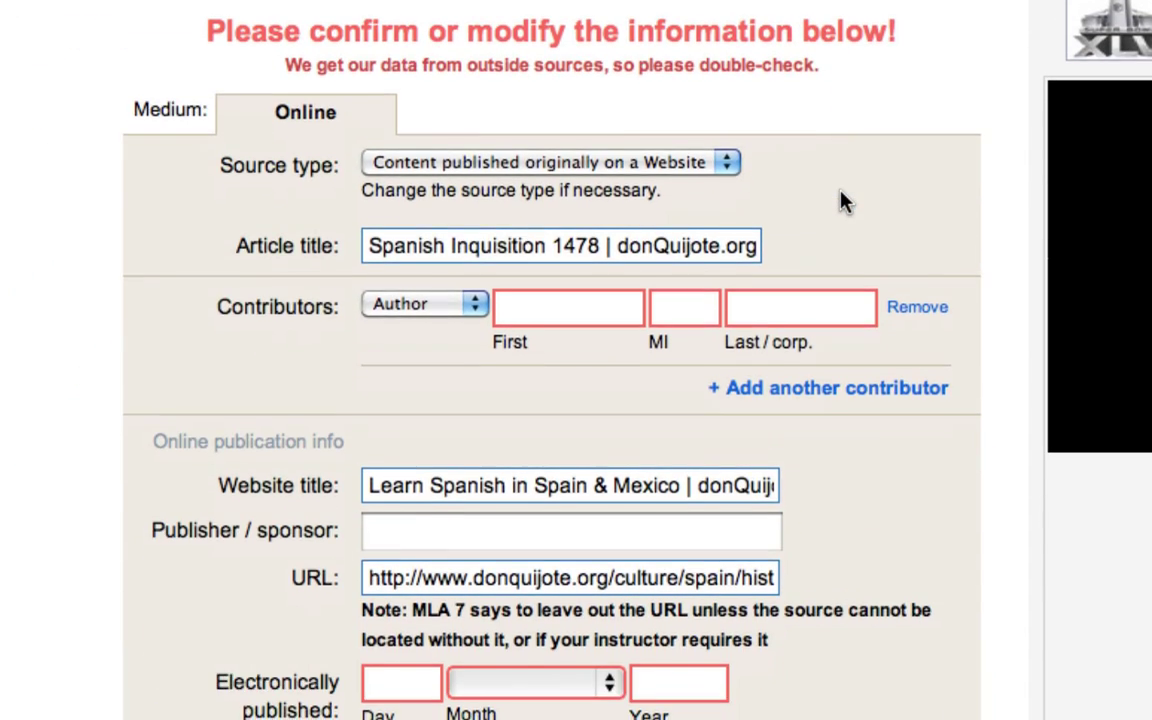
scroll(840, 200, down, 3)
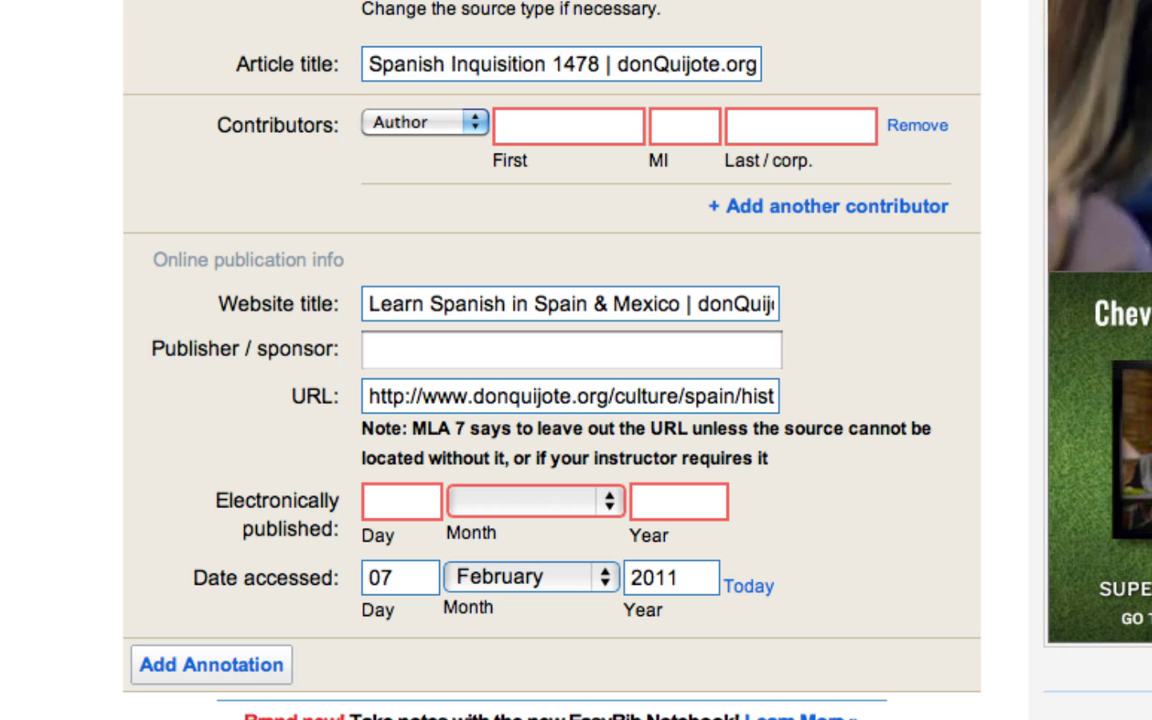
scroll(576, 360, up, 5)
scroll(576, 360, down, 5)
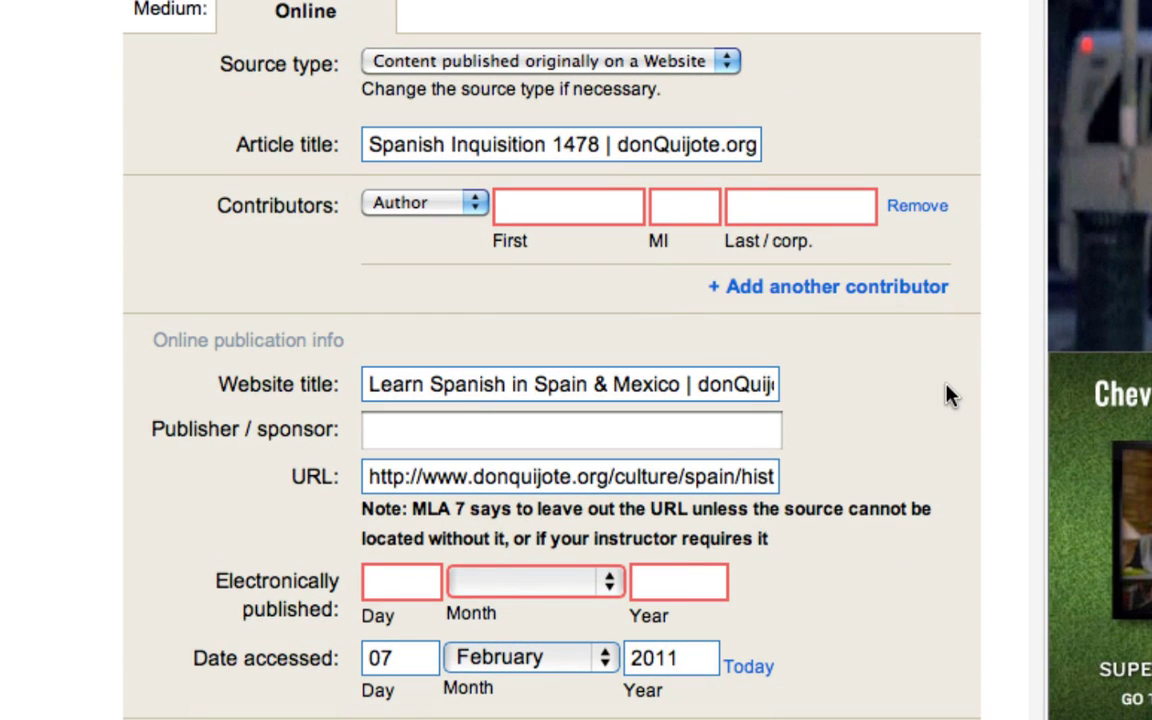
scroll(763, 303, down, 2)
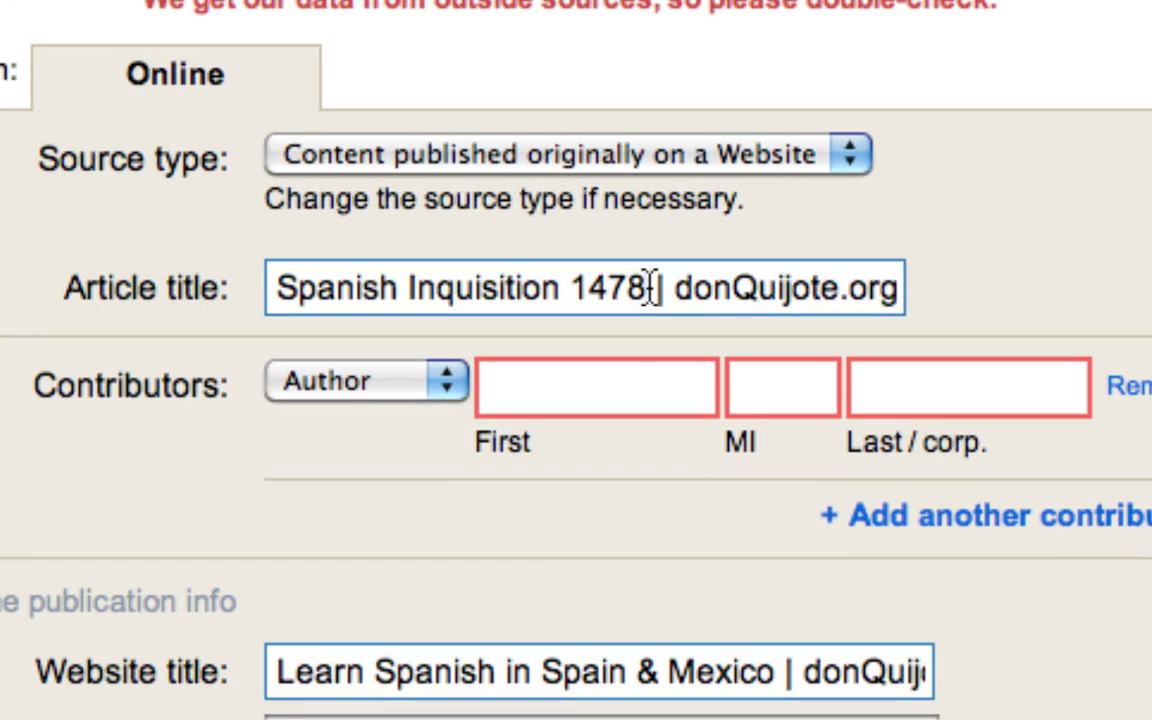
Shorten the article title to "Spanish Inquisition 1478" by removing the trailing site name.
drag(626, 183, 690, 182)
drag(728, 283, 1005, 288)
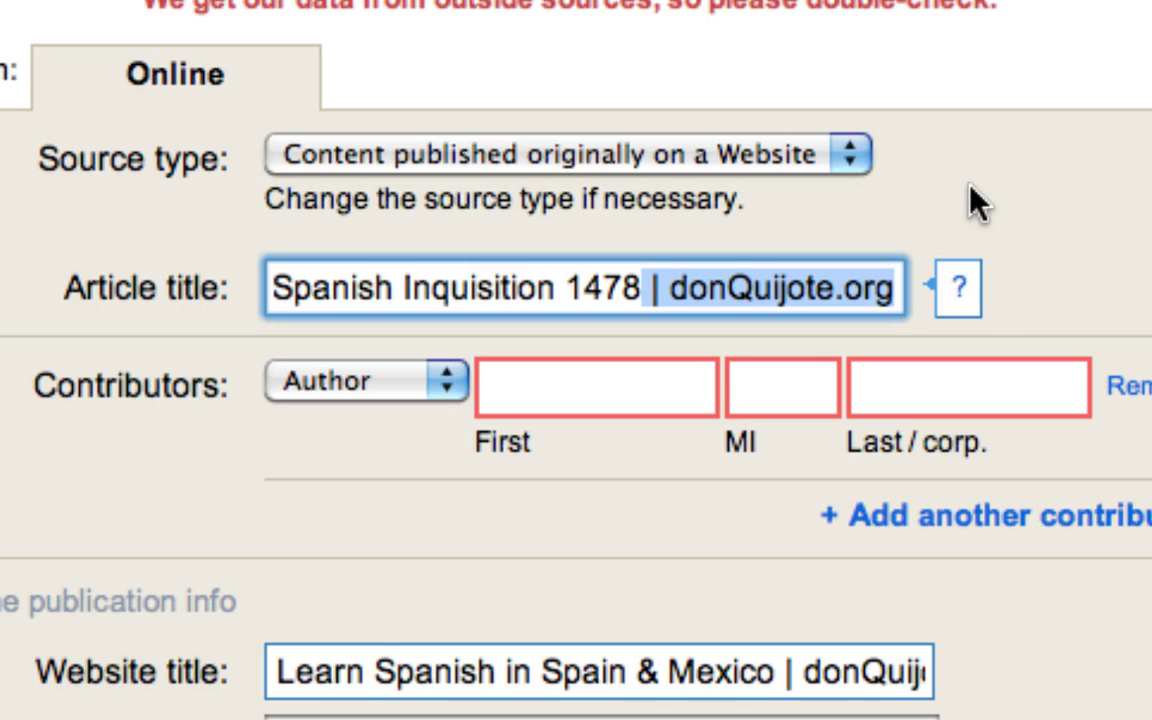
key(BackSpace)
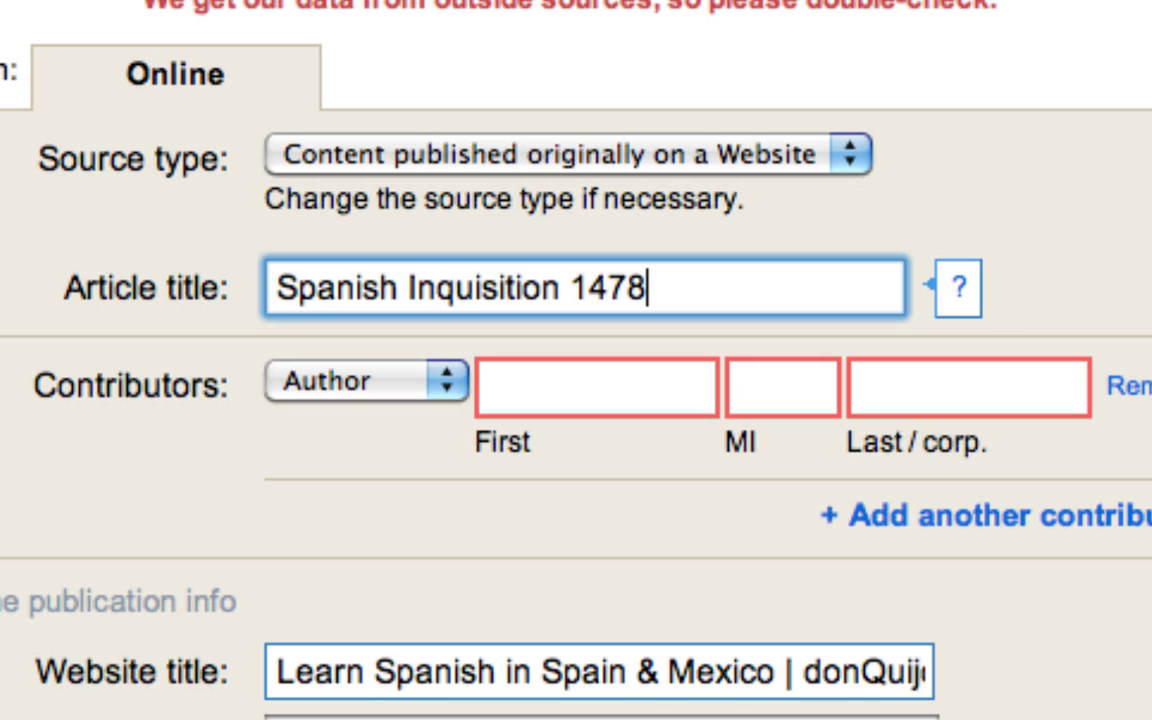
Go back to the donQuijote article and check it from start to end for an author, then return to the citation form.
click(1059, 195)
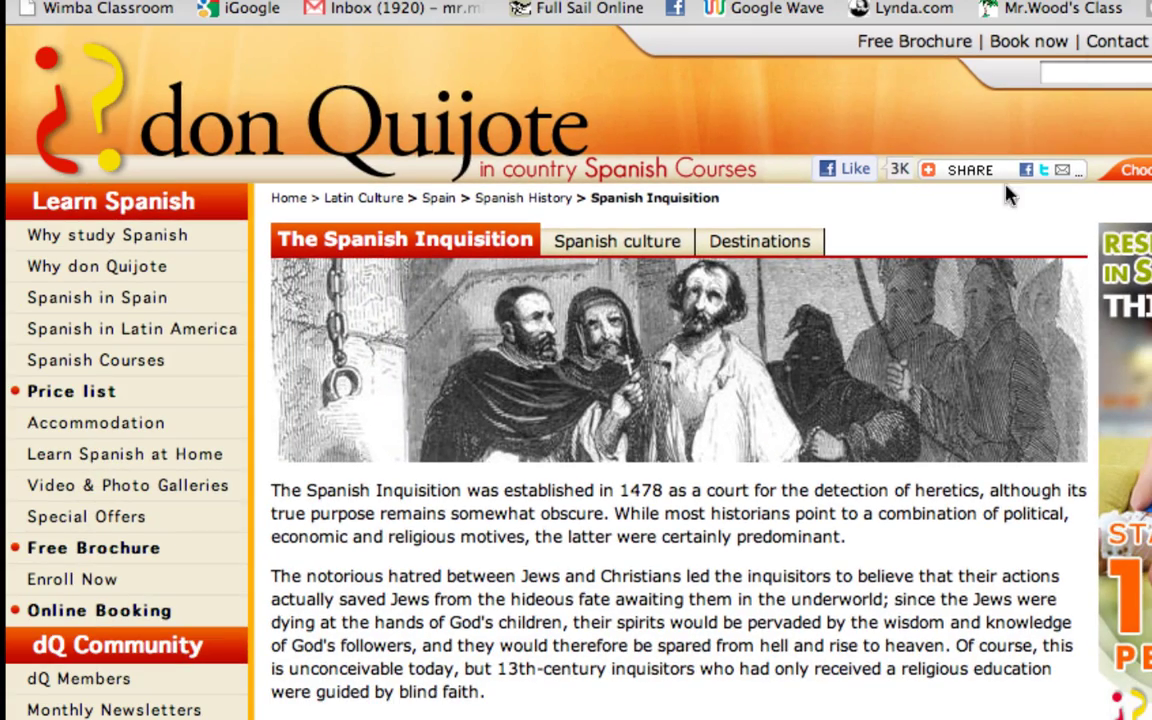
scroll(818, 558, down, 10)
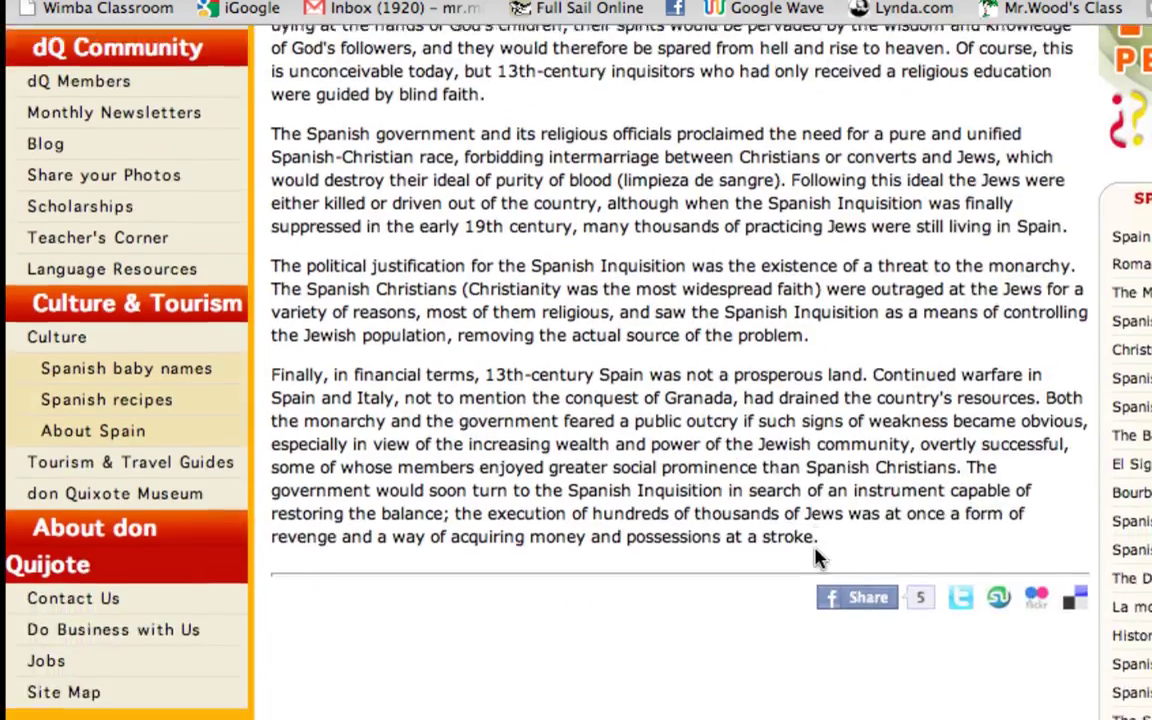
scroll(818, 558, up, 8)
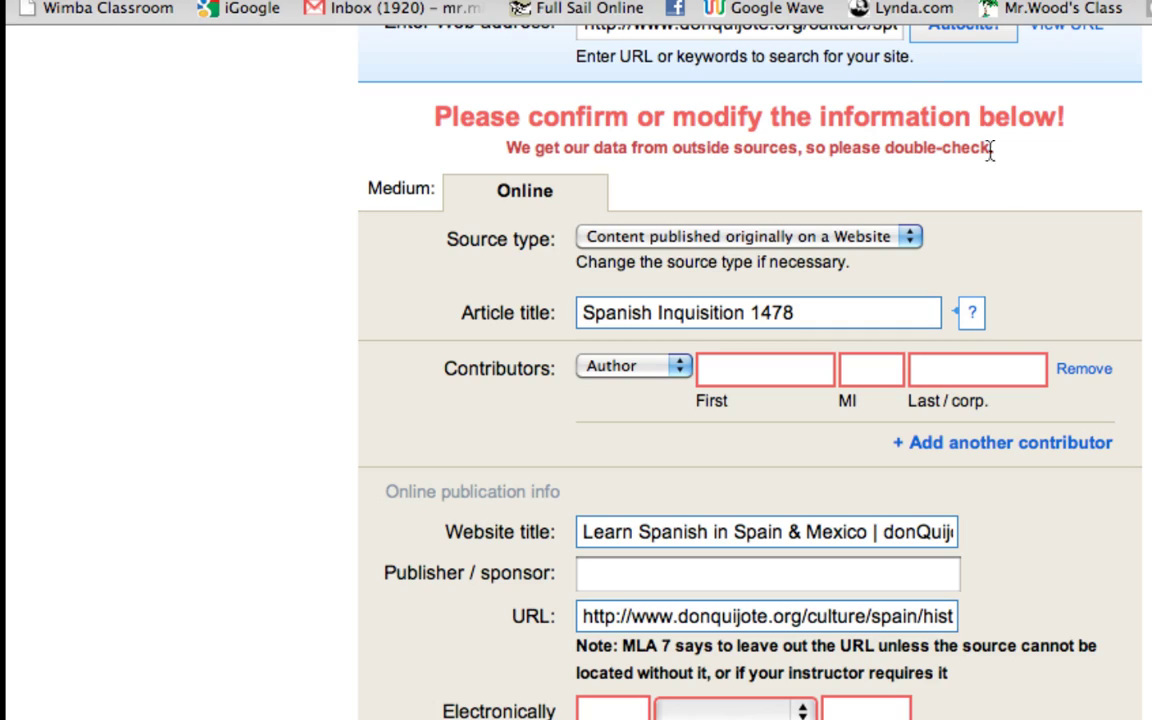
Keep Author as the contributor type and shorten the website title to "donQuijote.org" by removing the leading slogan and separator.
click(680, 368)
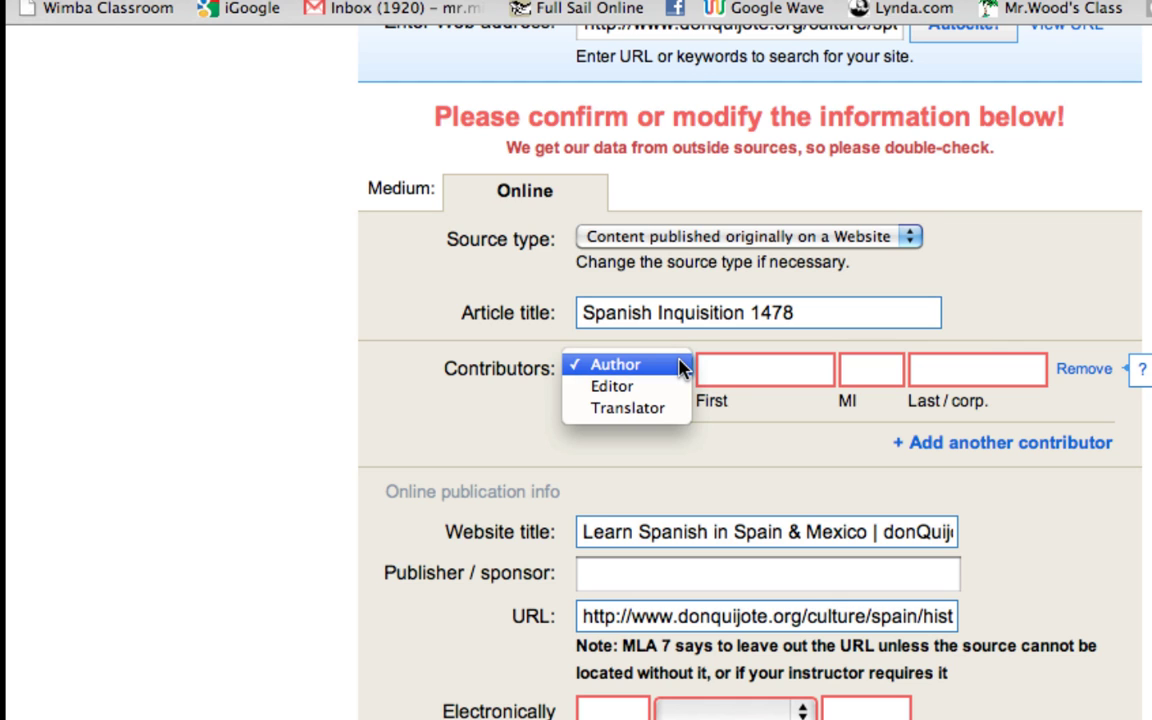
click(680, 367)
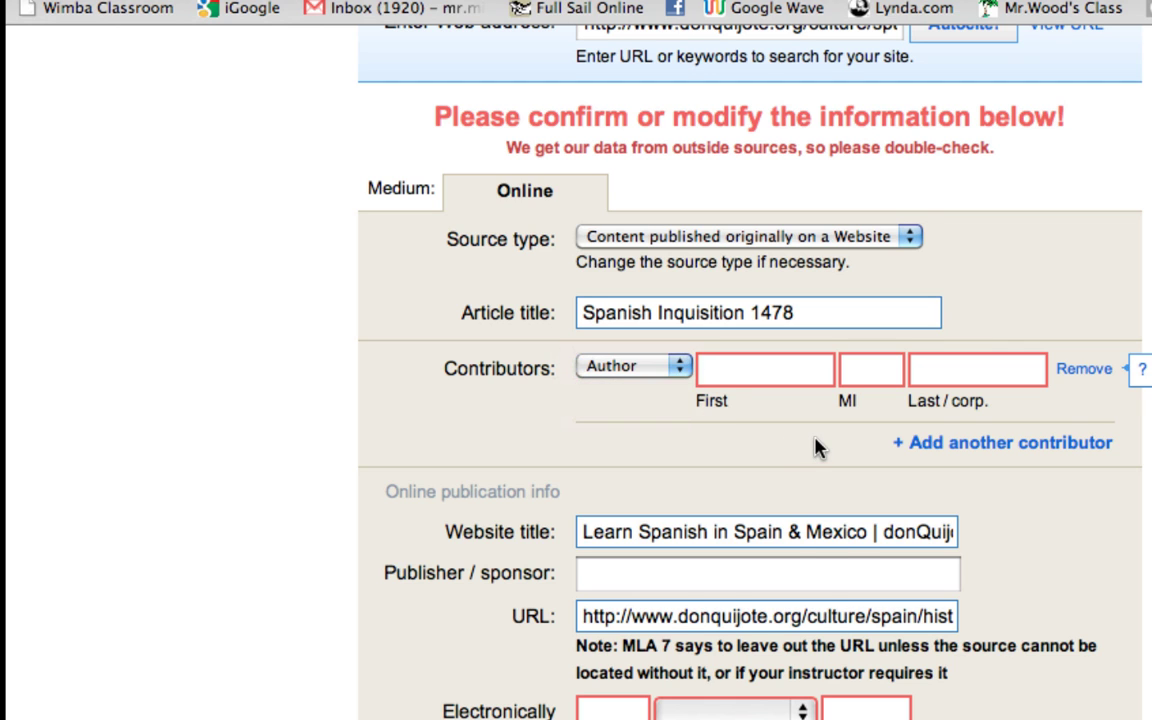
scroll(815, 447, down, 3)
scroll(815, 447, down, 1)
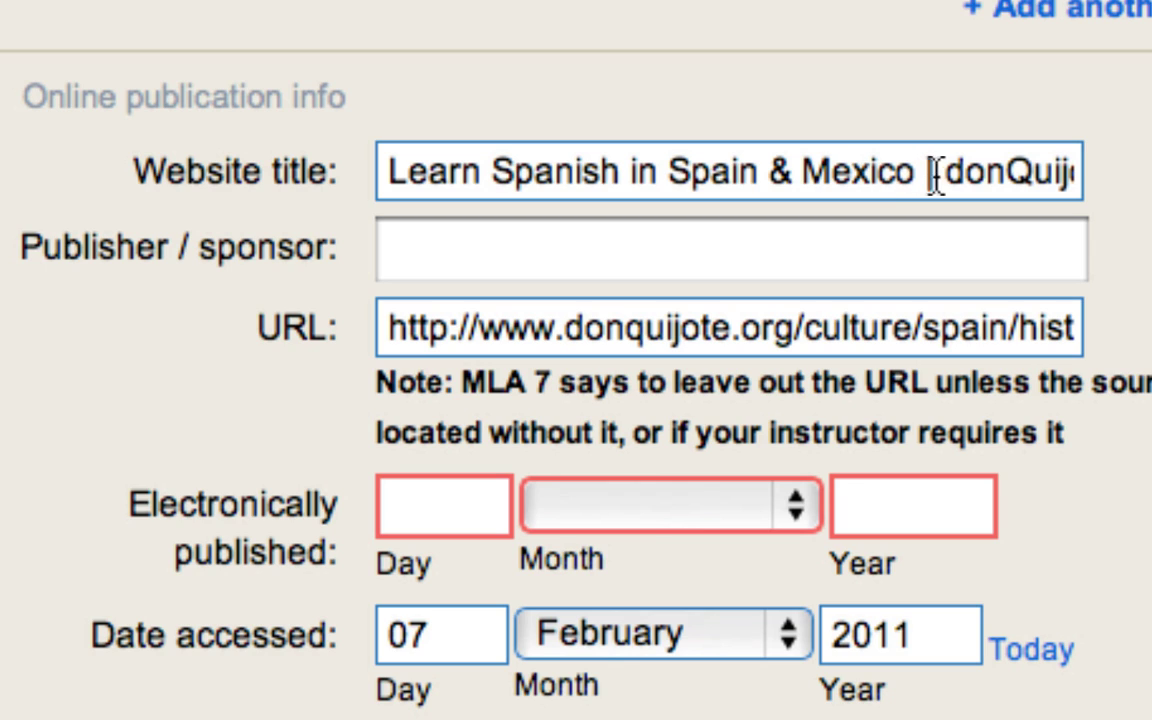
drag(948, 172, 548, 113)
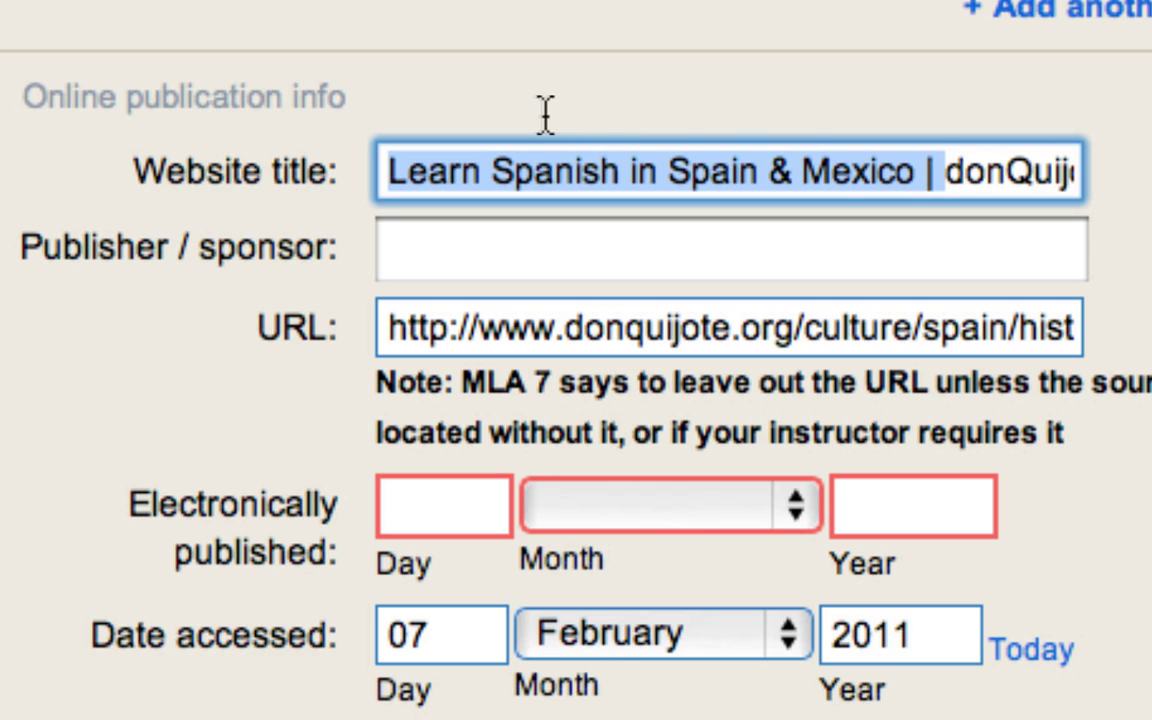
key(BackSpace)
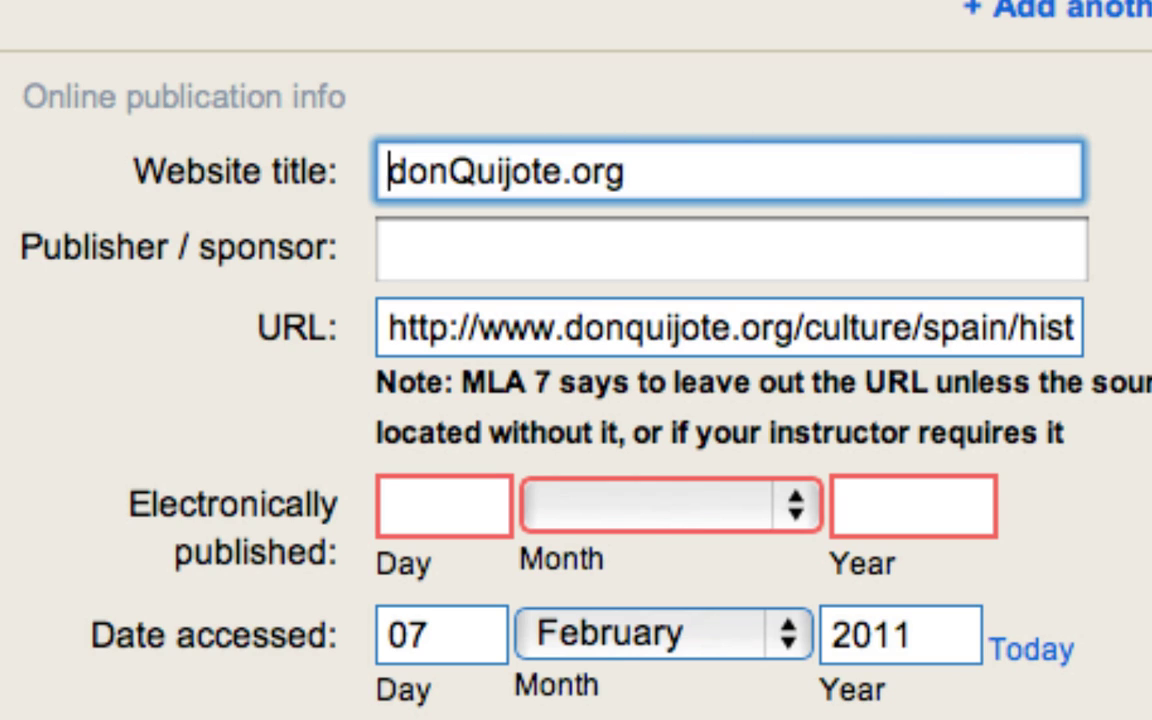
click(1146, 150)
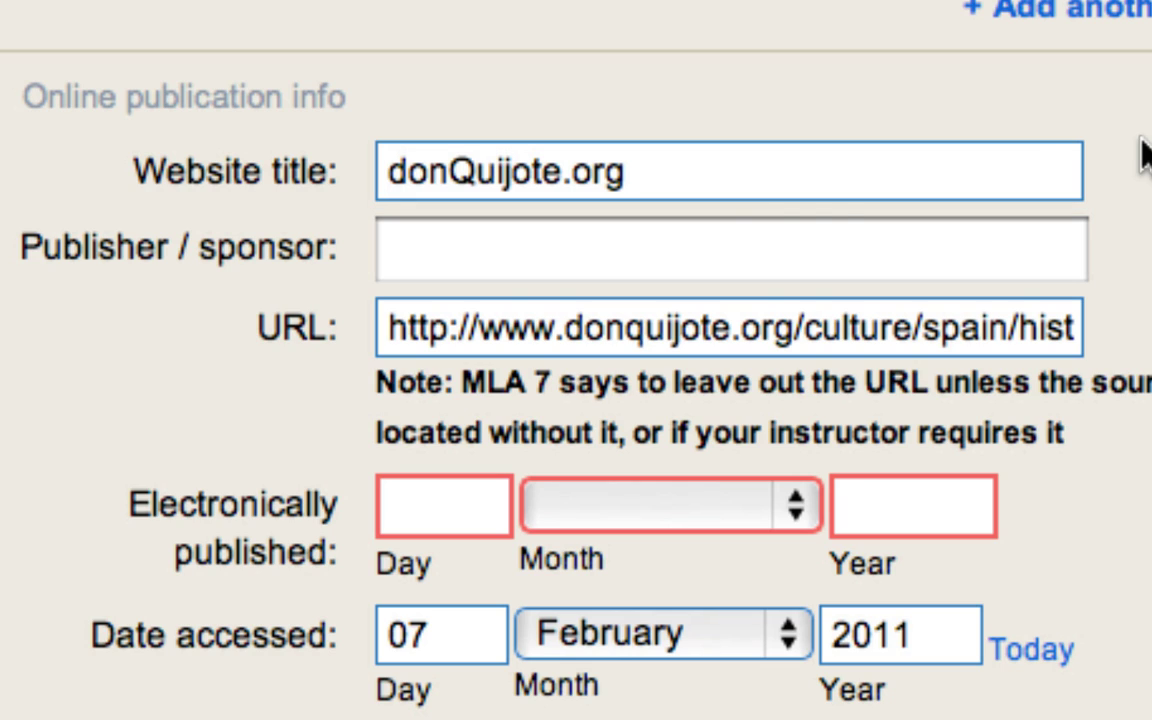
Check the donQuijote article down to its footer for a publisher or sponsor and a publication date, then return to the citation form.
click(613, 263)
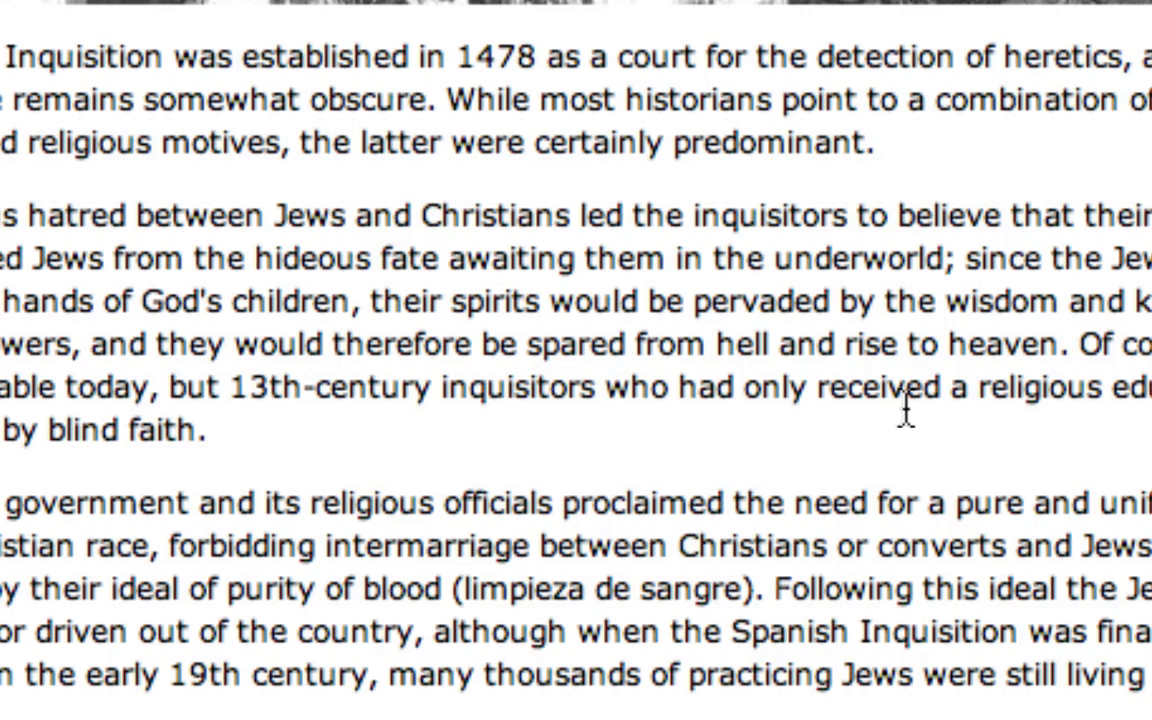
scroll(905, 411, down, 10)
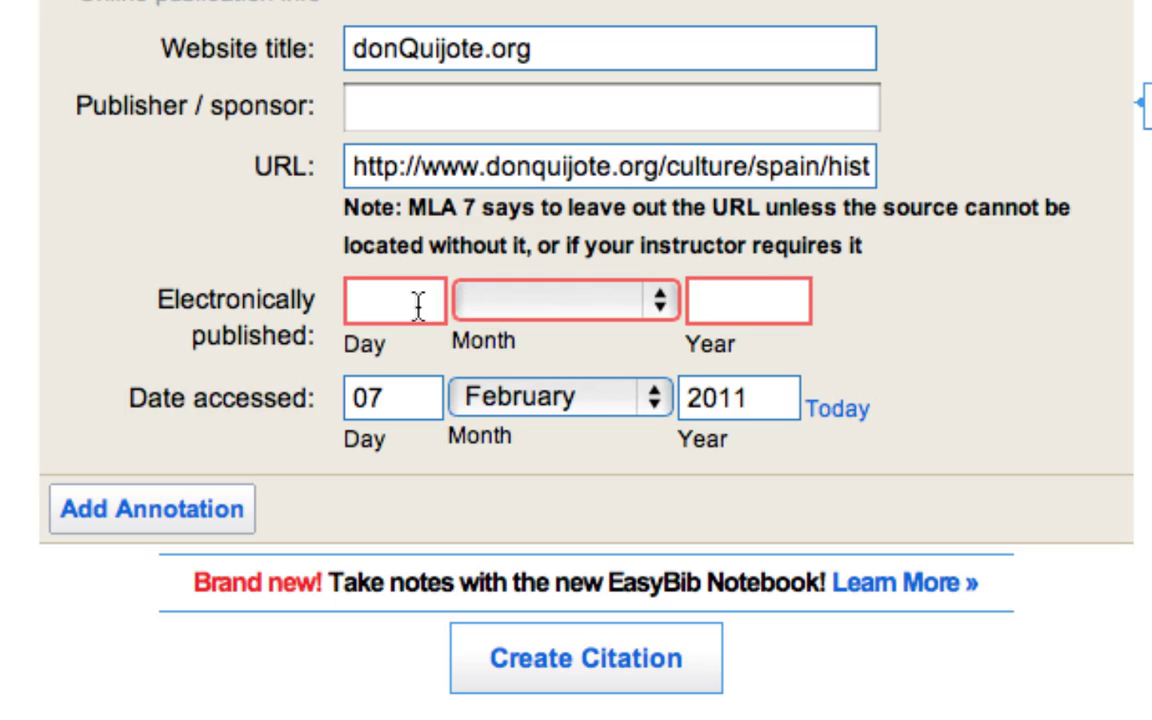
click(381, 300)
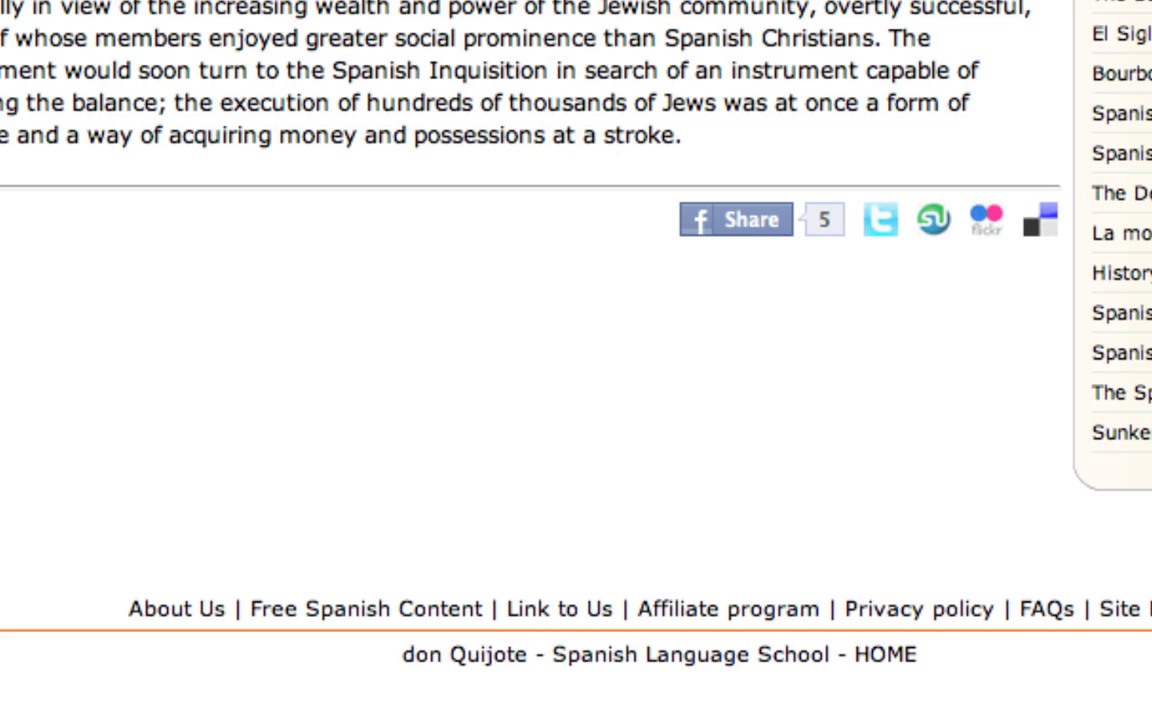
scroll(566, 46, up, 10)
scroll(569, 47, down, 1)
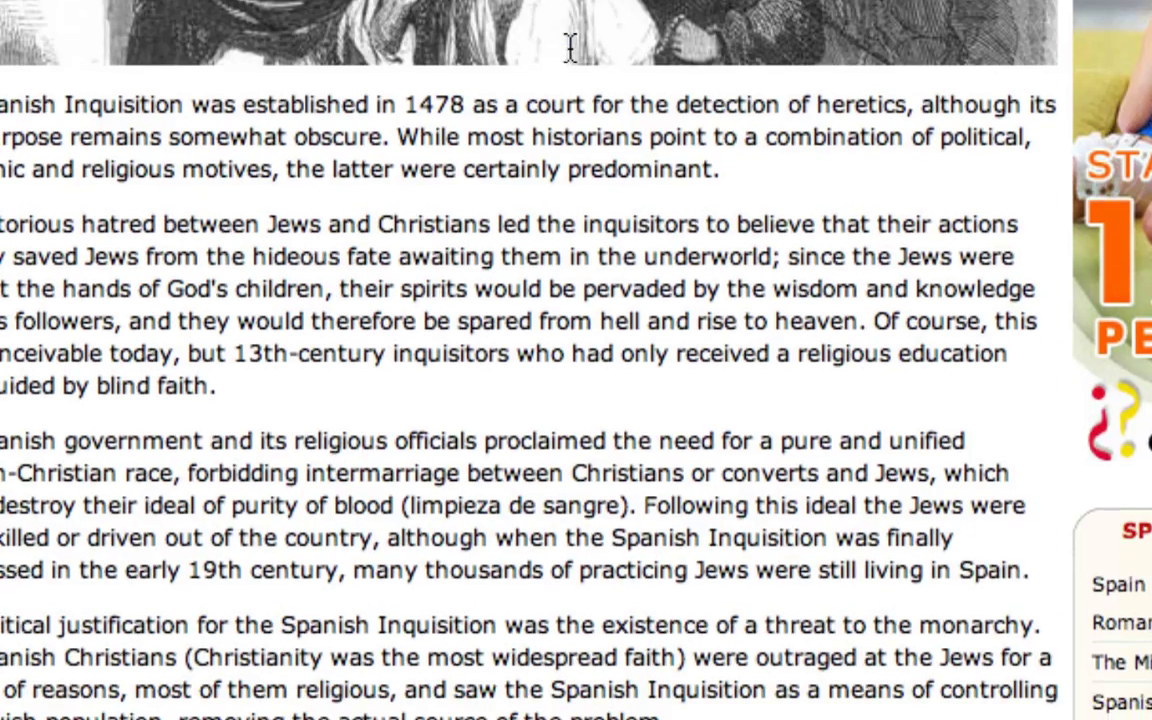
scroll(569, 47, down, 15)
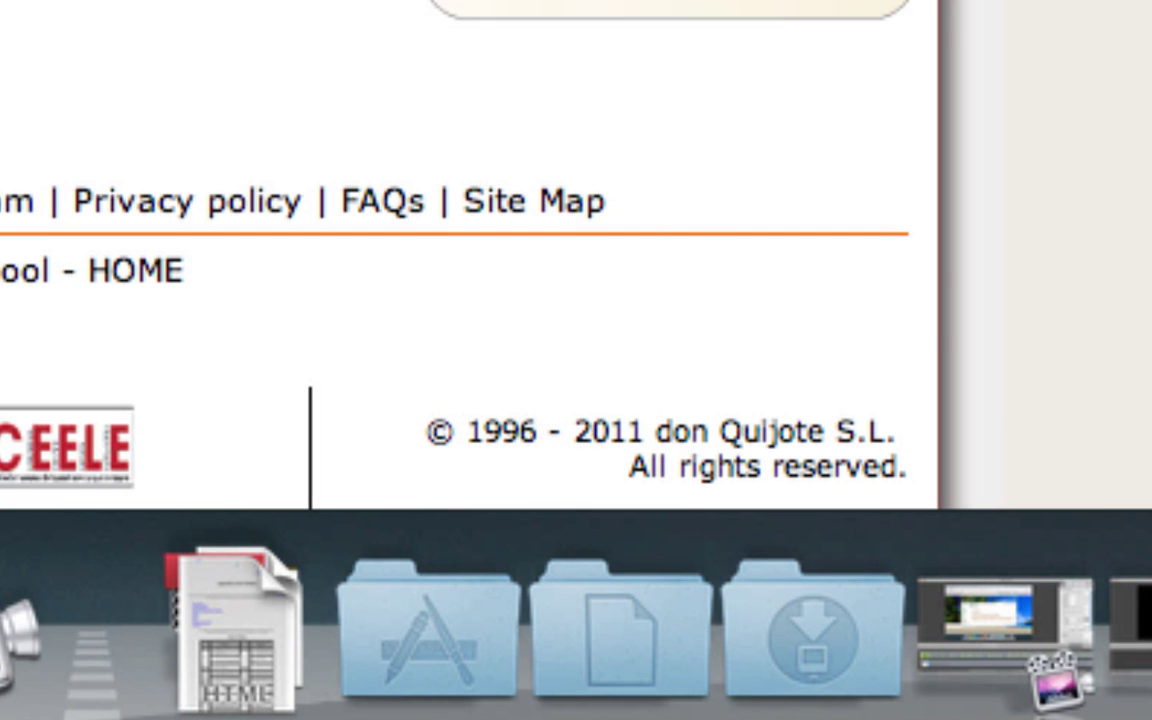
scroll(470, 250, up, 10)
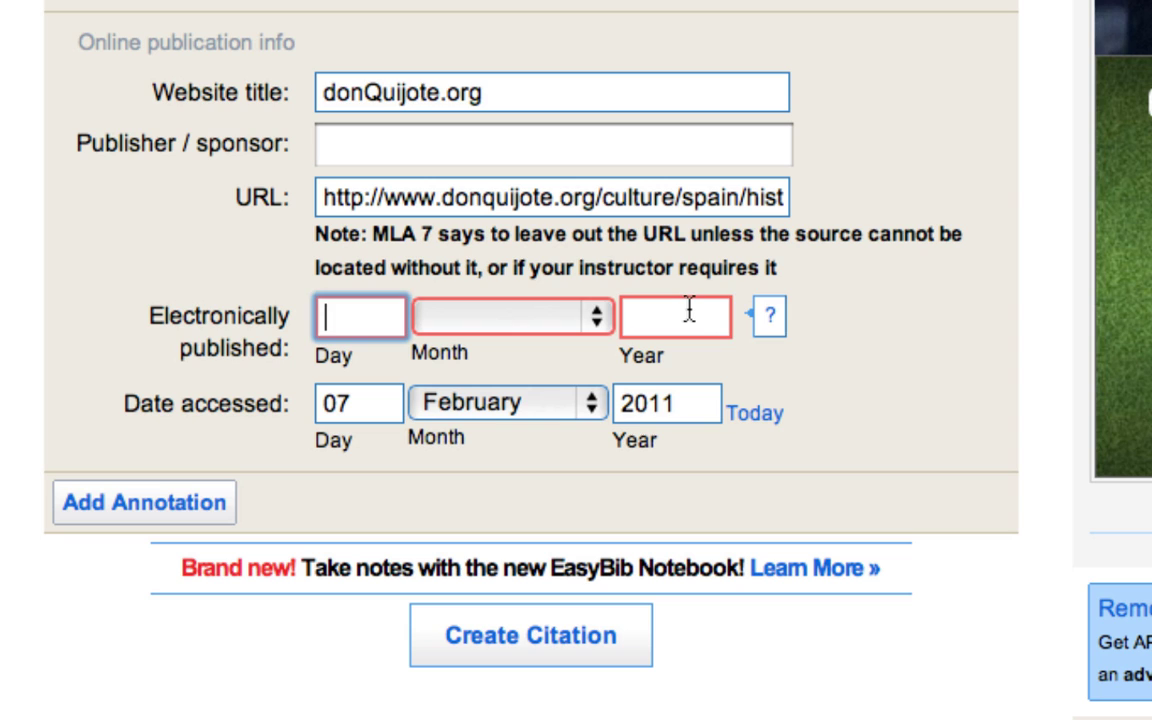
Set the electronic publication year to 2011, leaving its day and month blank, and create the citation.
click(683, 312)
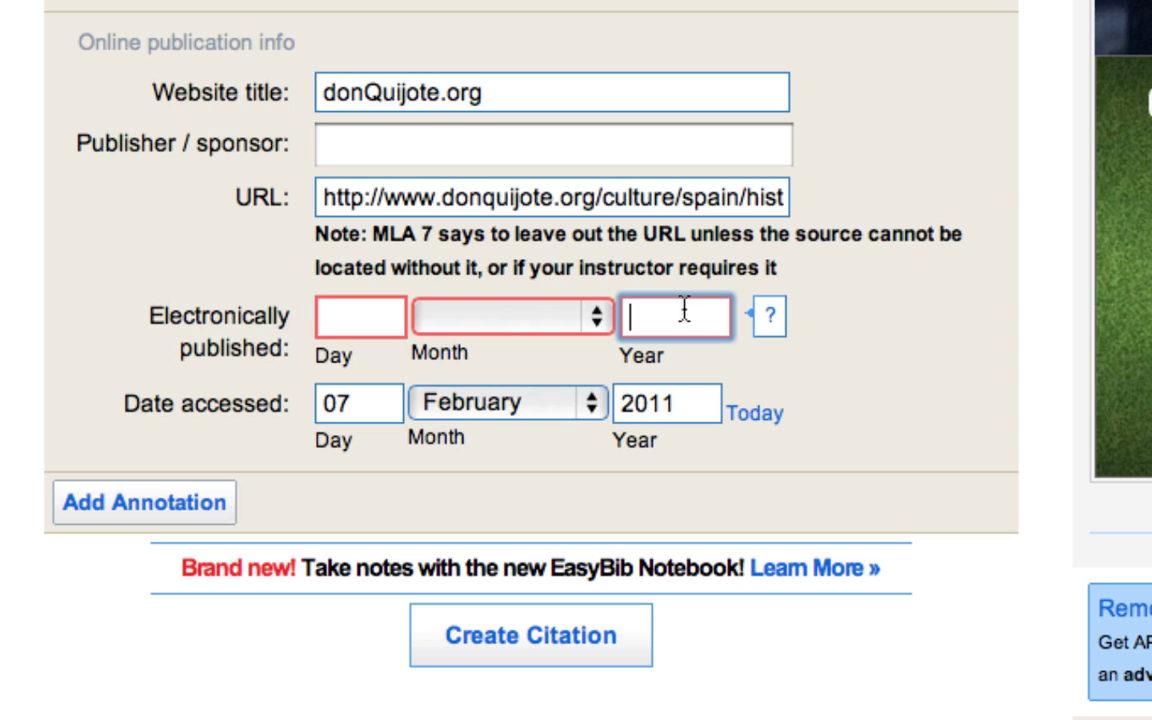
text(2011)
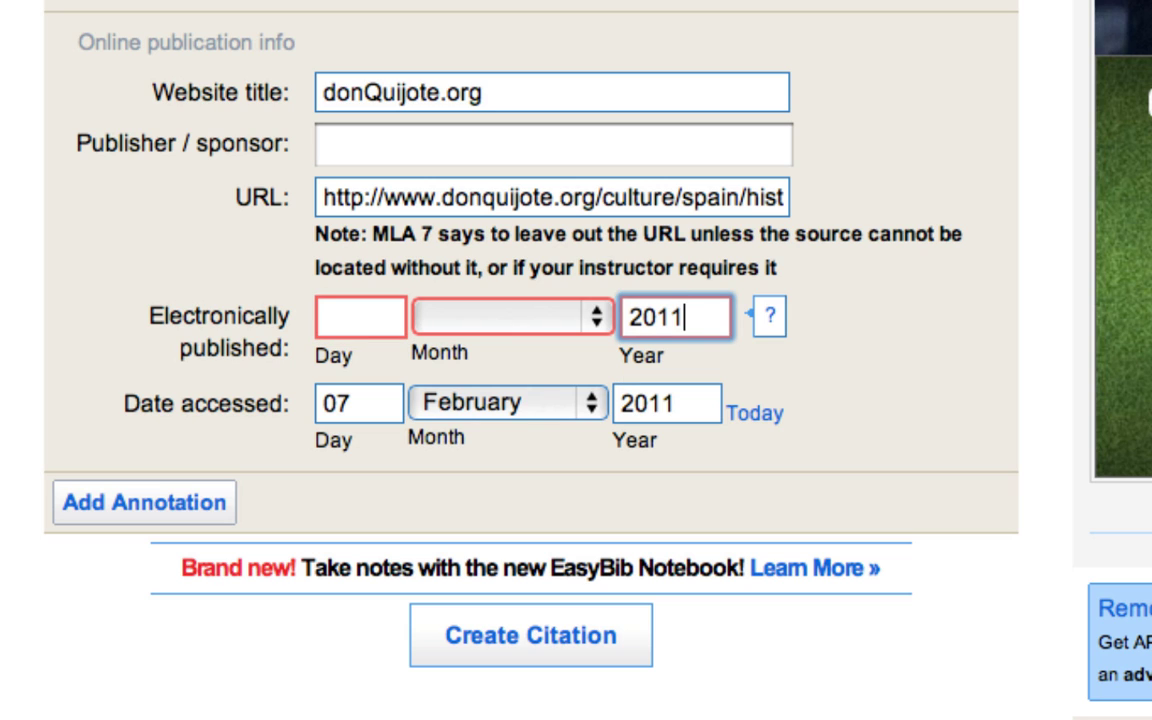
click(948, 345)
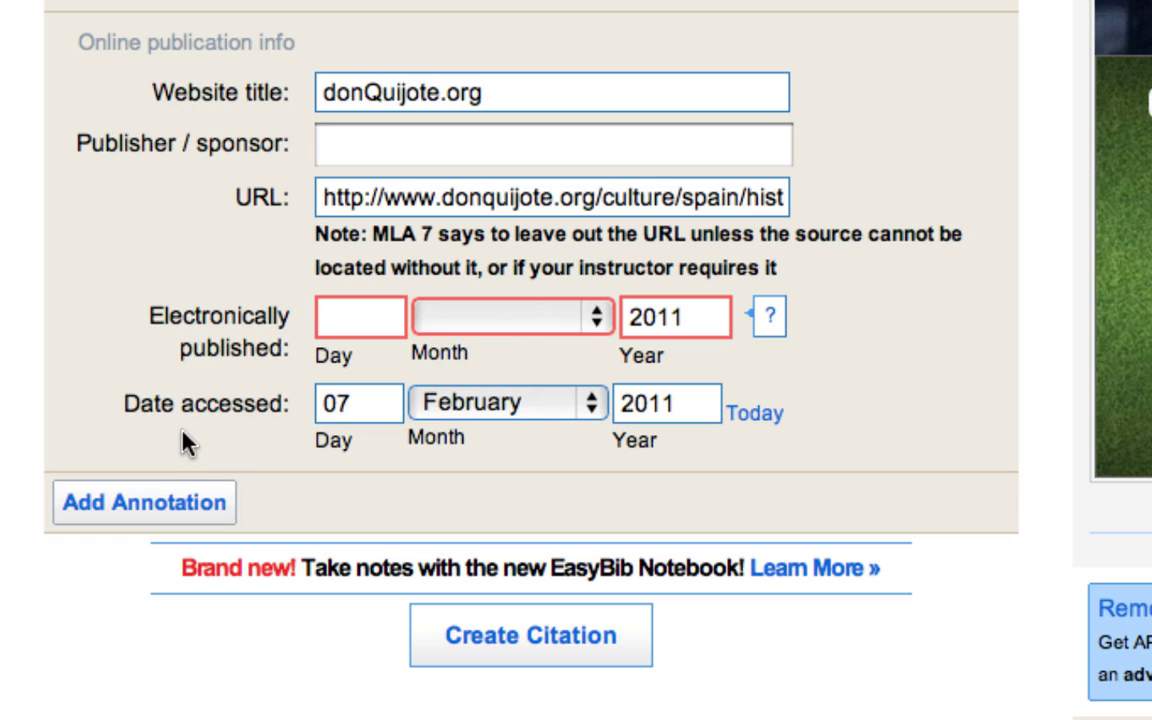
click(756, 425)
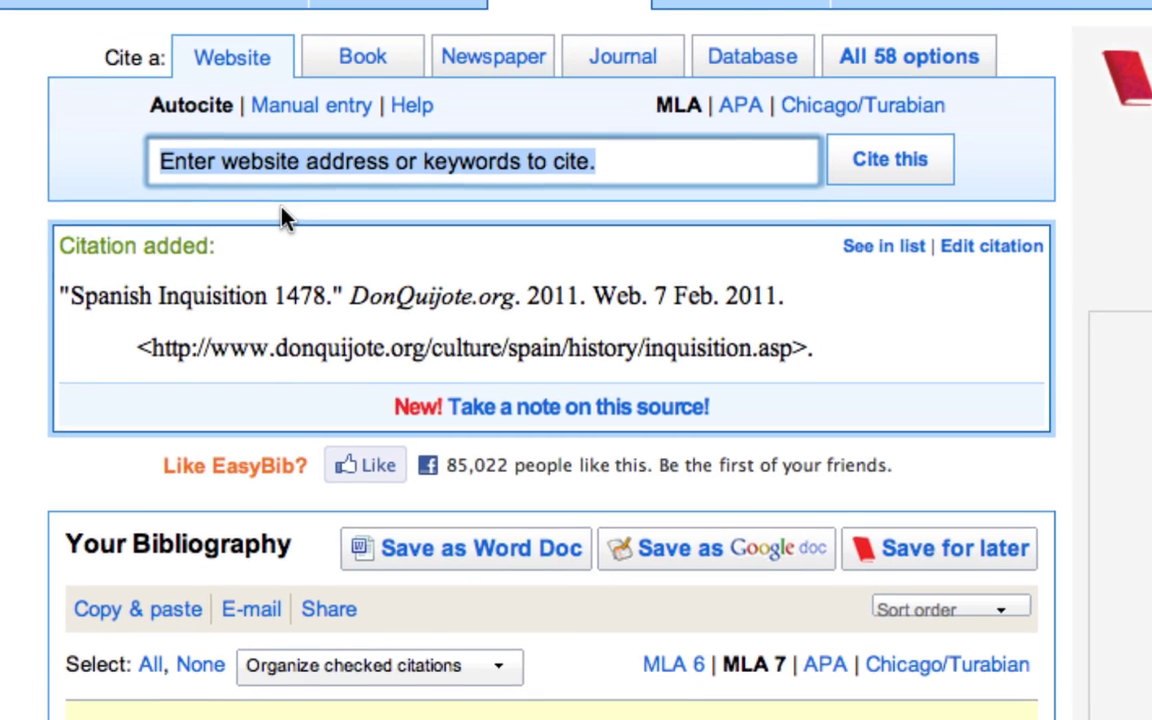
Review the added Spanish Inquisition citation and its entry in the bibliography, including the save, sort and citation style options.
scroll(298, 314, down, 5)
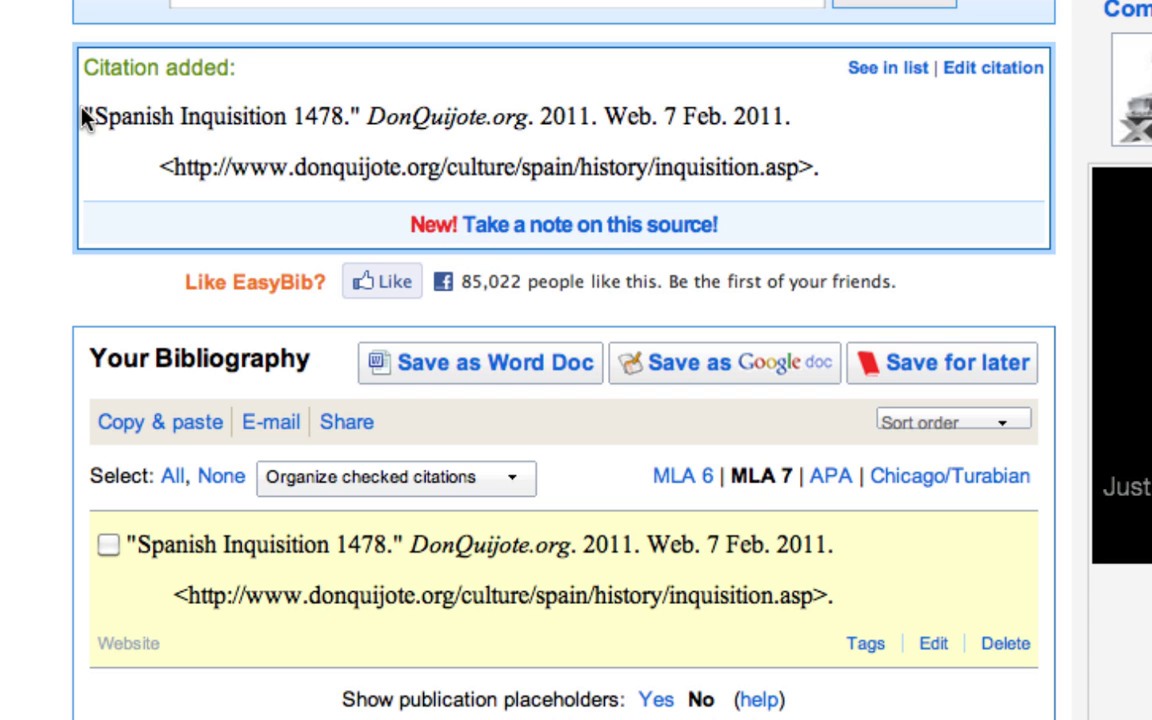
drag(85, 113, 831, 172)
click(869, 180)
scroll(869, 180, up, 3)
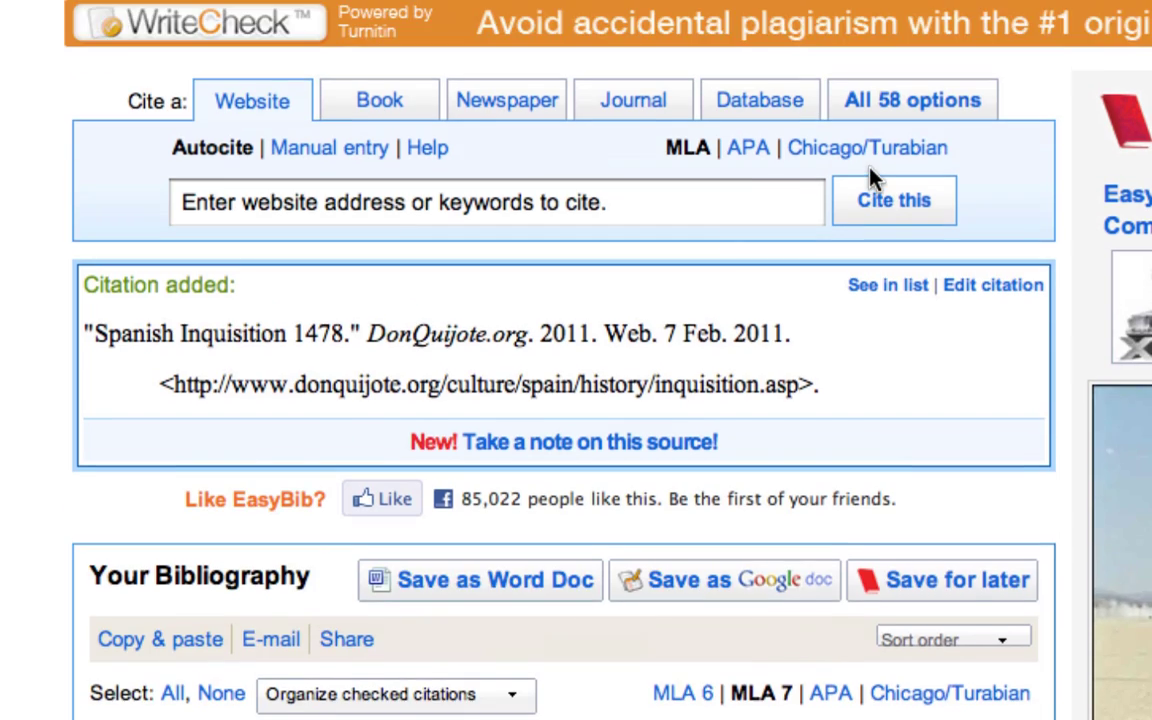
scroll(869, 175, up, 2)
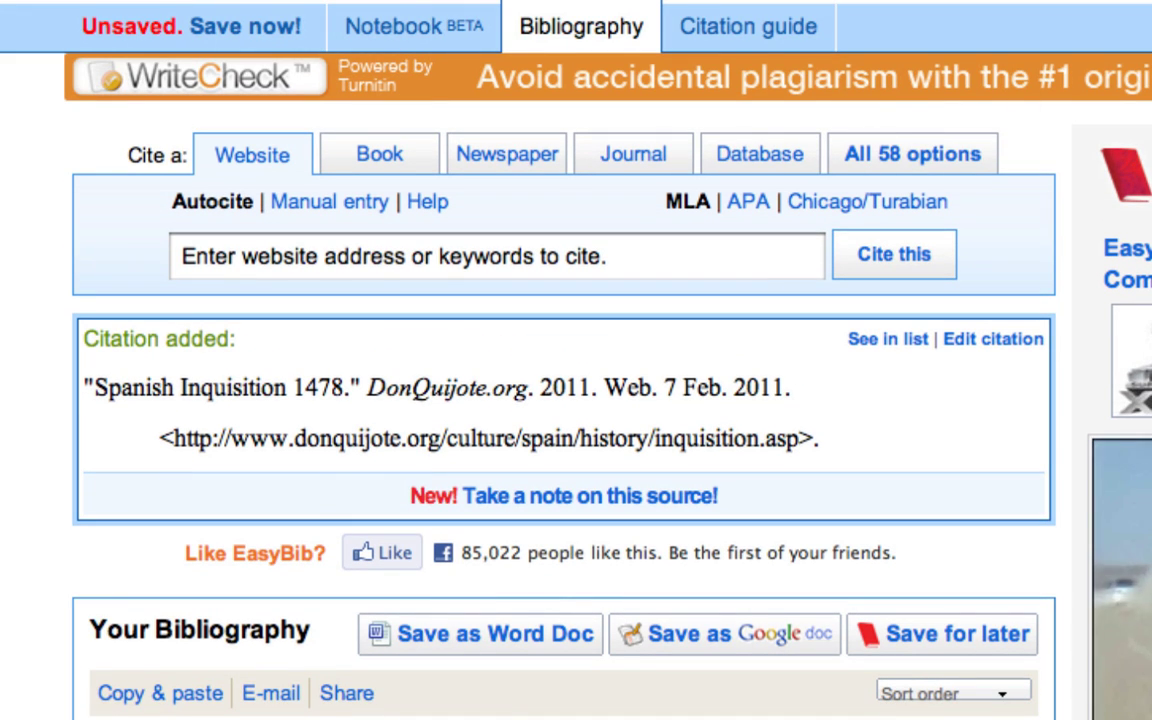
scroll(869, 175, down, 10)
scroll(869, 175, up, 5)
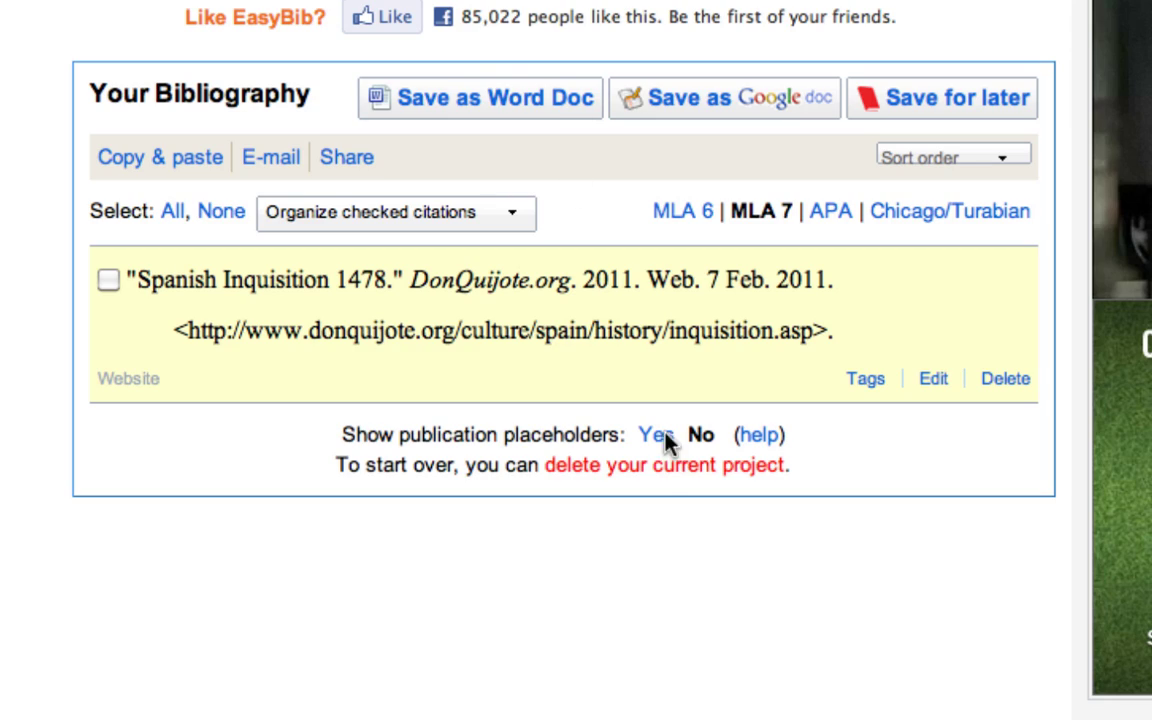
scroll(663, 442, up, 4)
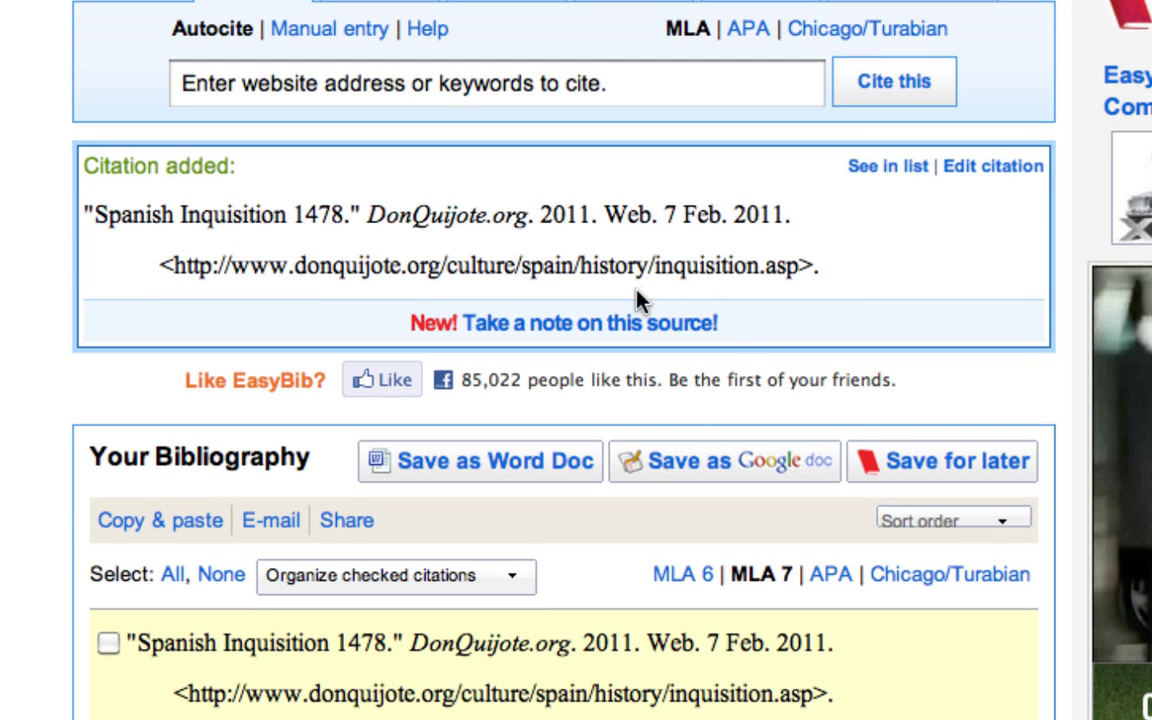
Highlight the complete citation from its article title to its URL and compare it with the bibliography entry below, then clear the selection.
drag(820, 267, 77, 216)
scroll(90, 250, down, 4)
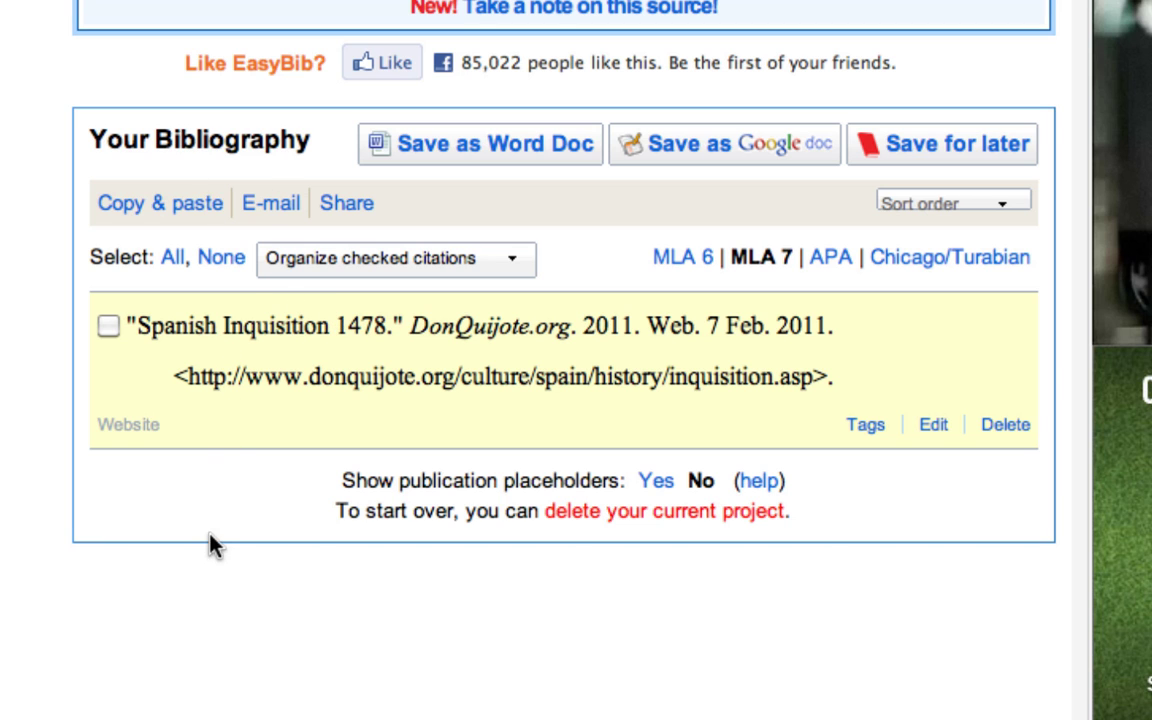
scroll(226, 620, down, 1)
scroll(226, 622, up, 8)
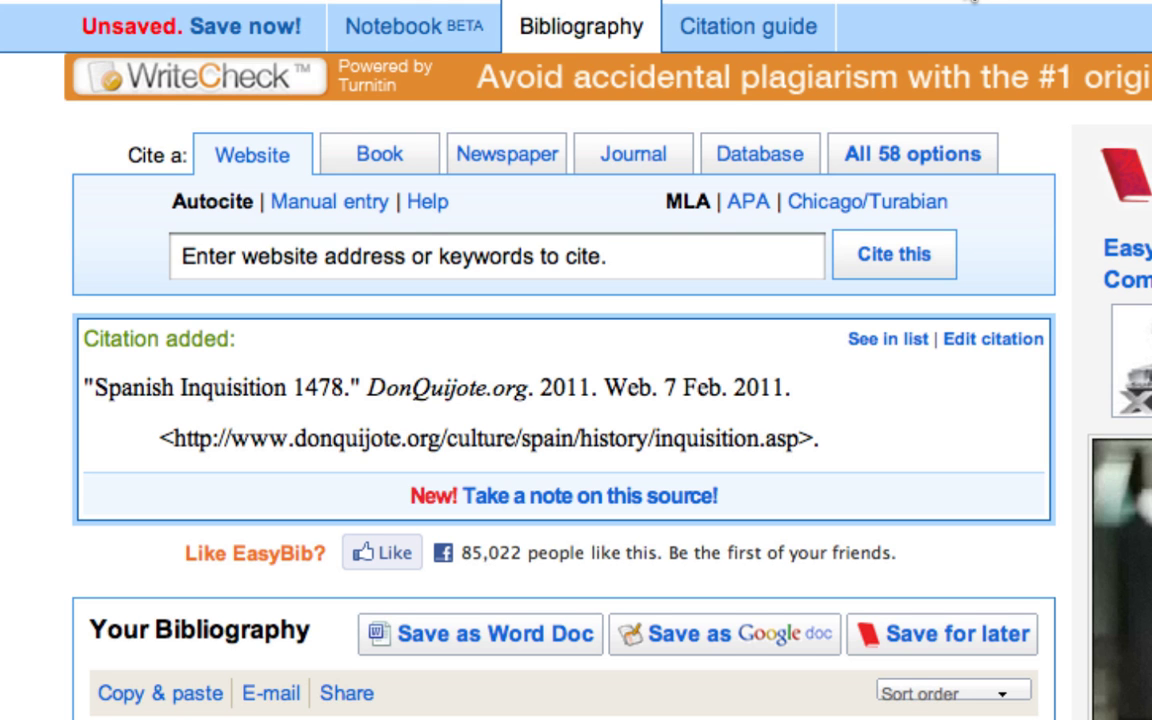
scroll(972, 2, down, 5)
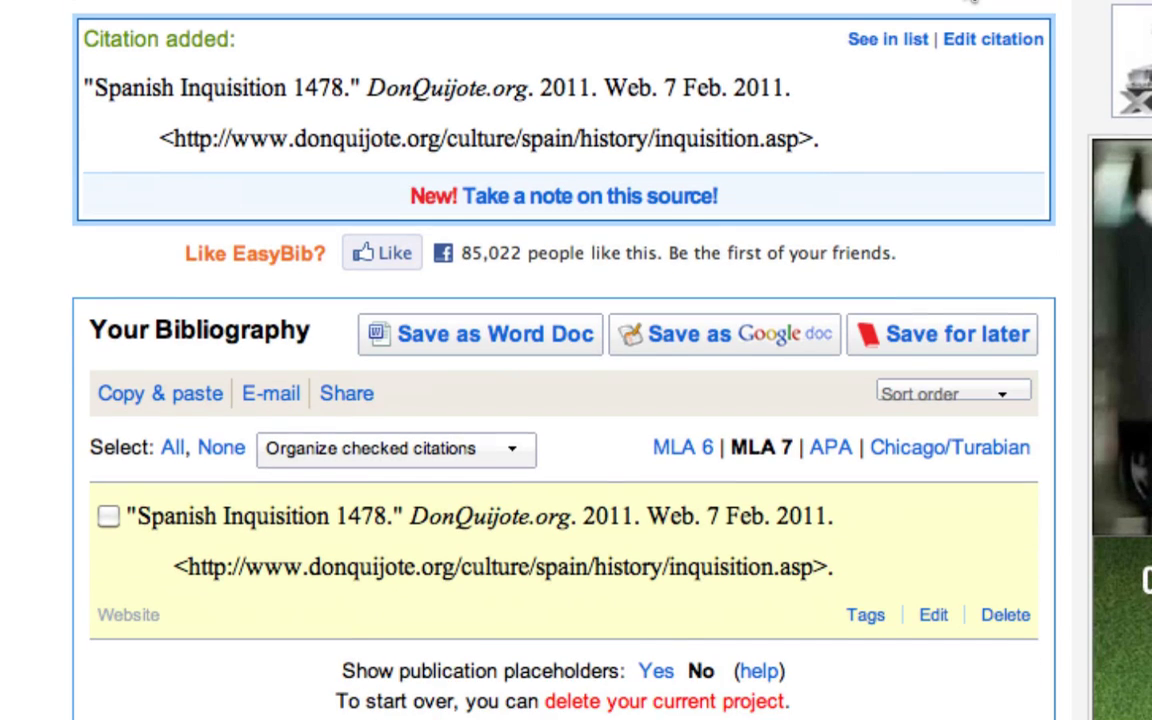
scroll(972, 2, up, 3)
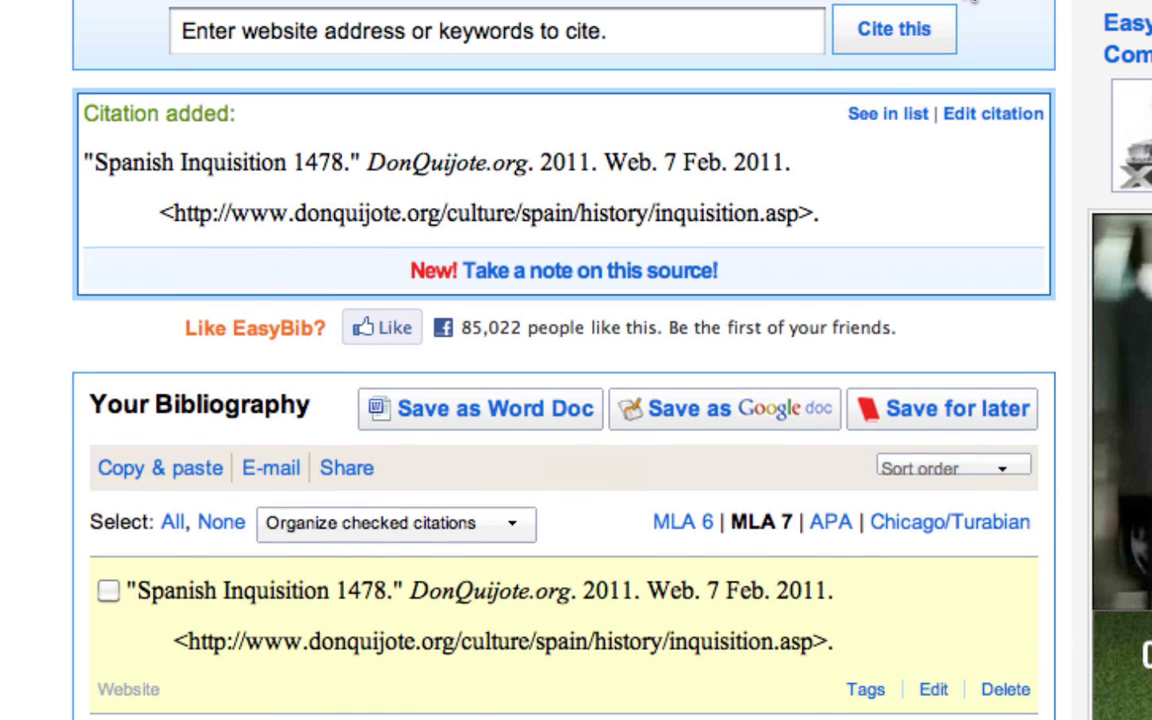
scroll(972, 2, down, 2)
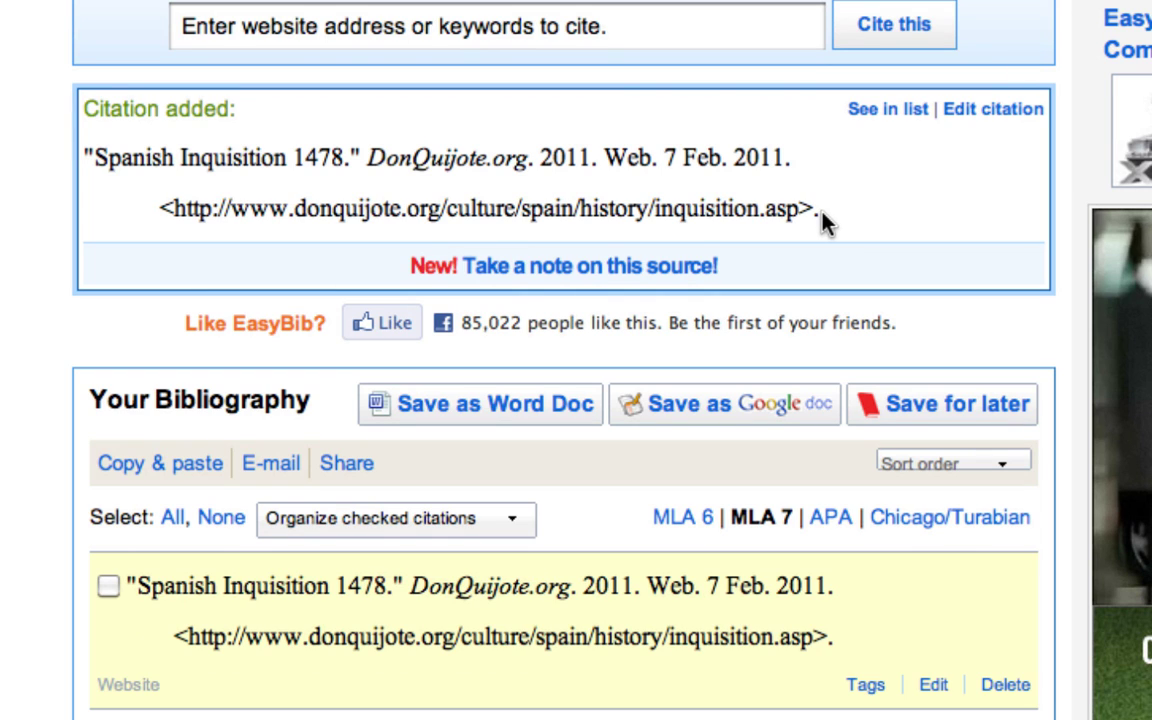
drag(822, 222, 60, 165)
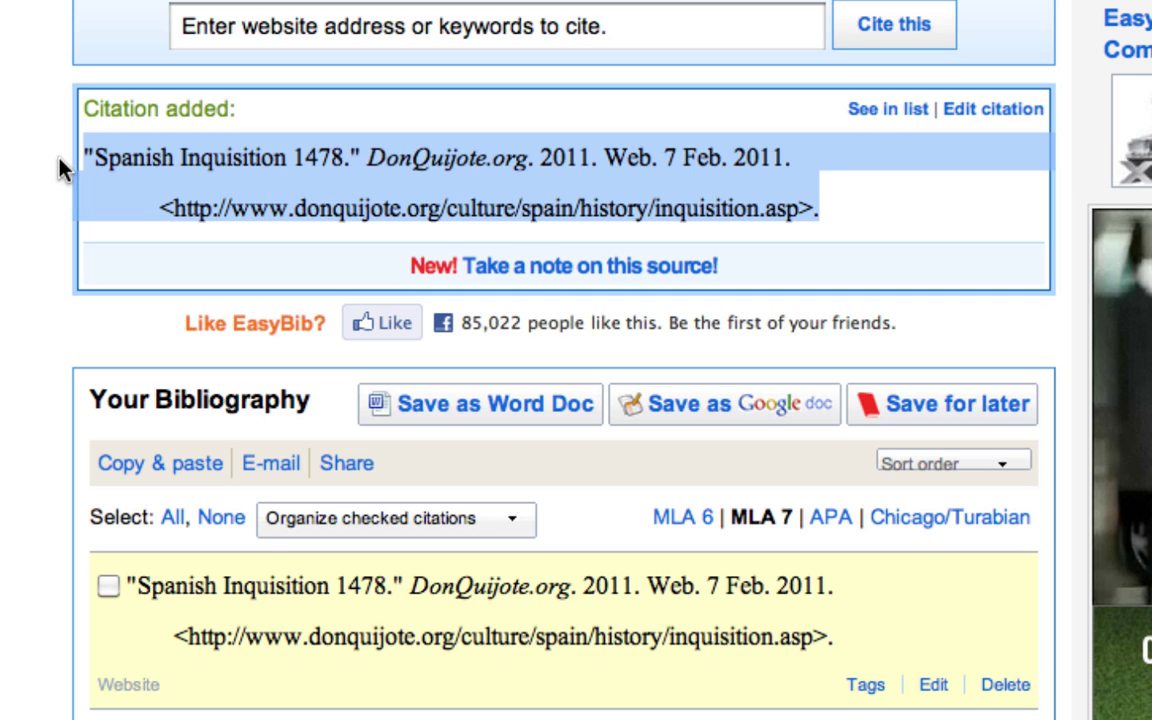
click(59, 160)
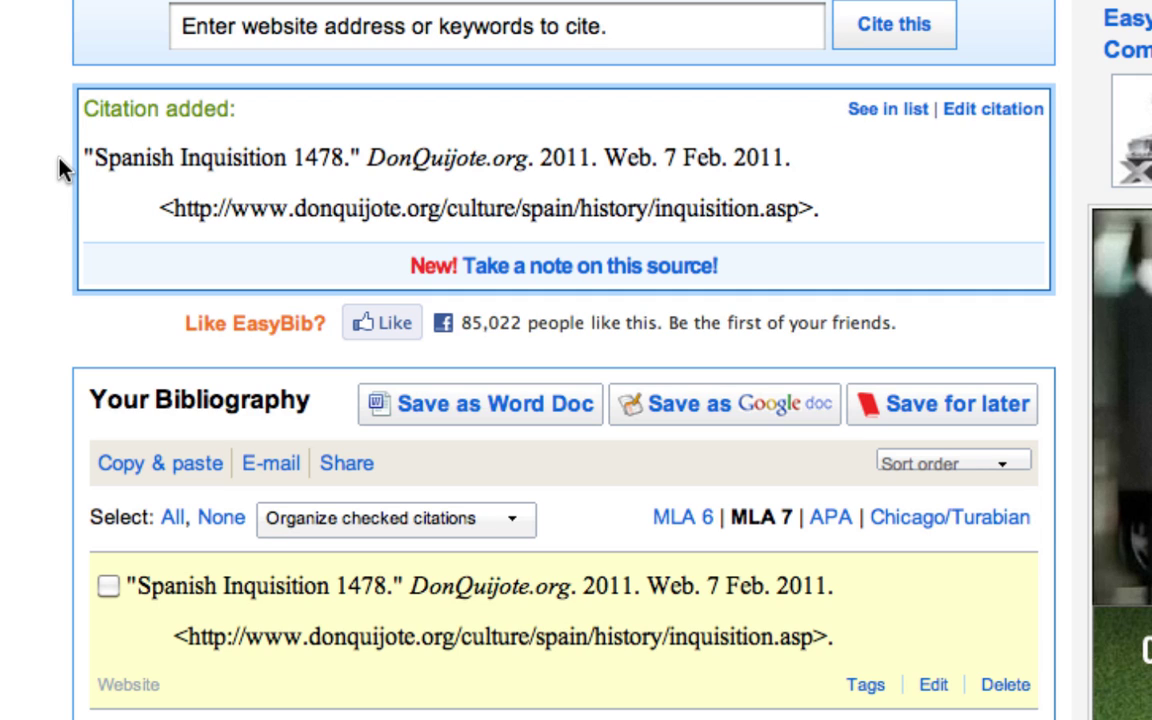